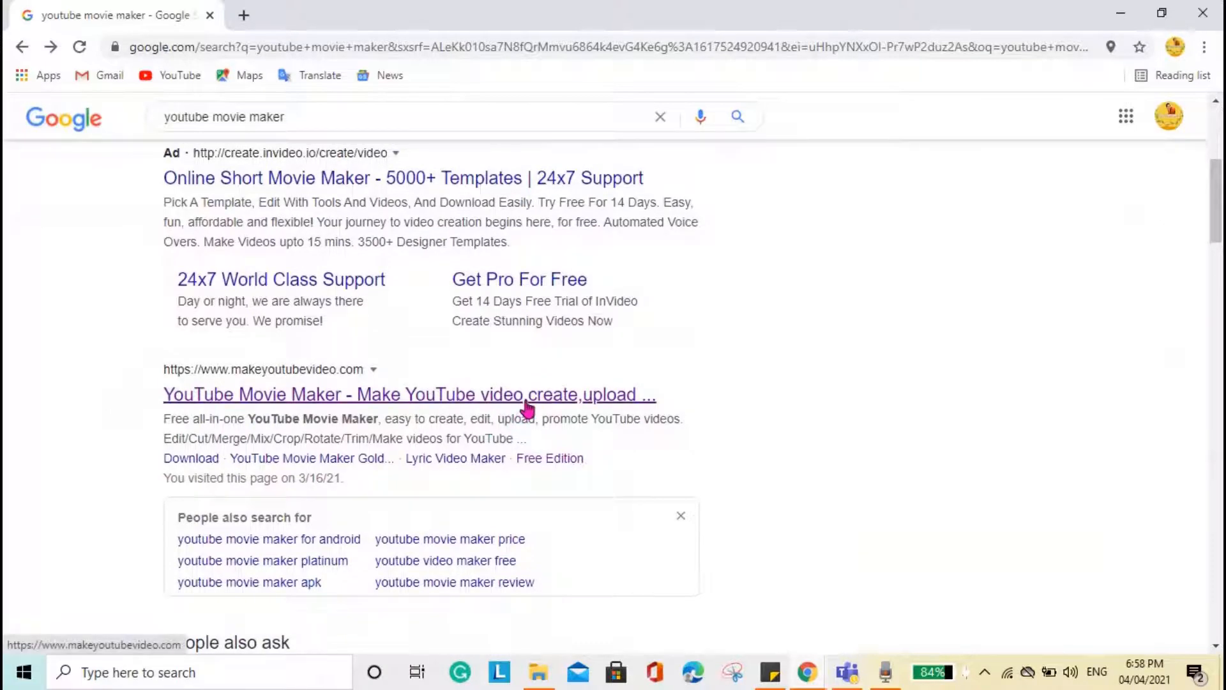
# - Visit the YouTube Movie Maker website, and launch the installed YouTube Movie Maker from the desktop in its Make YouTube Videos mode
pyautogui.click(528, 409)
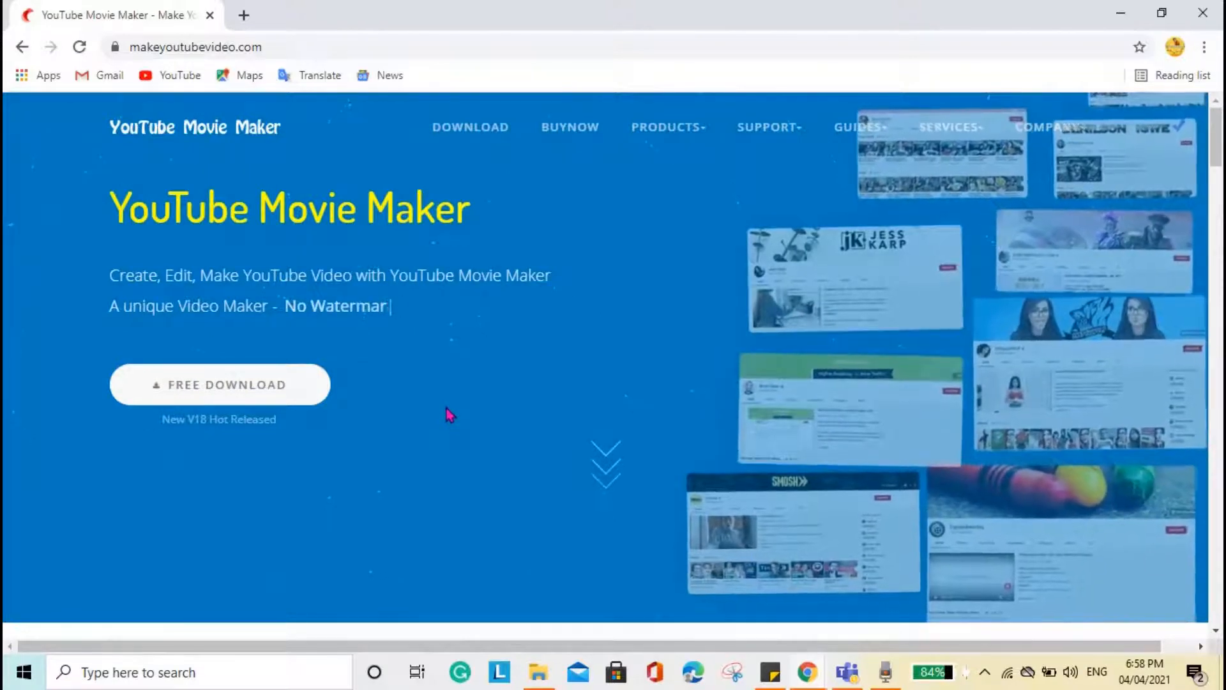
pyautogui.click(1121, 13)
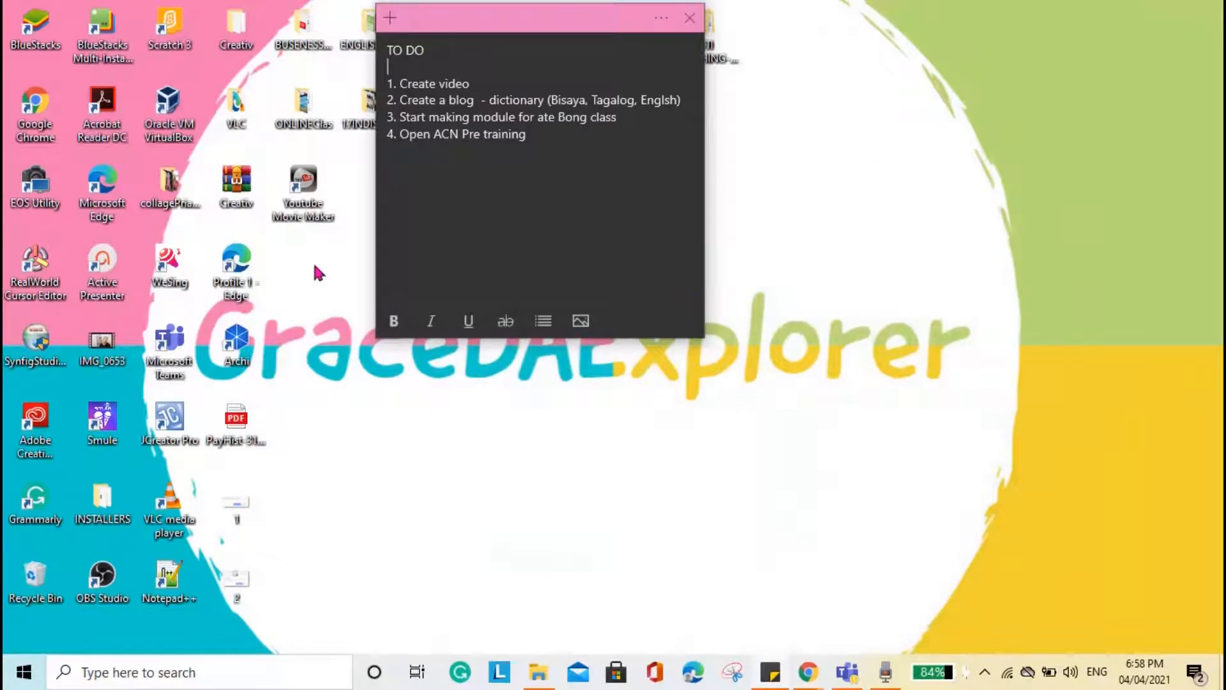
pyautogui.click(308, 161)
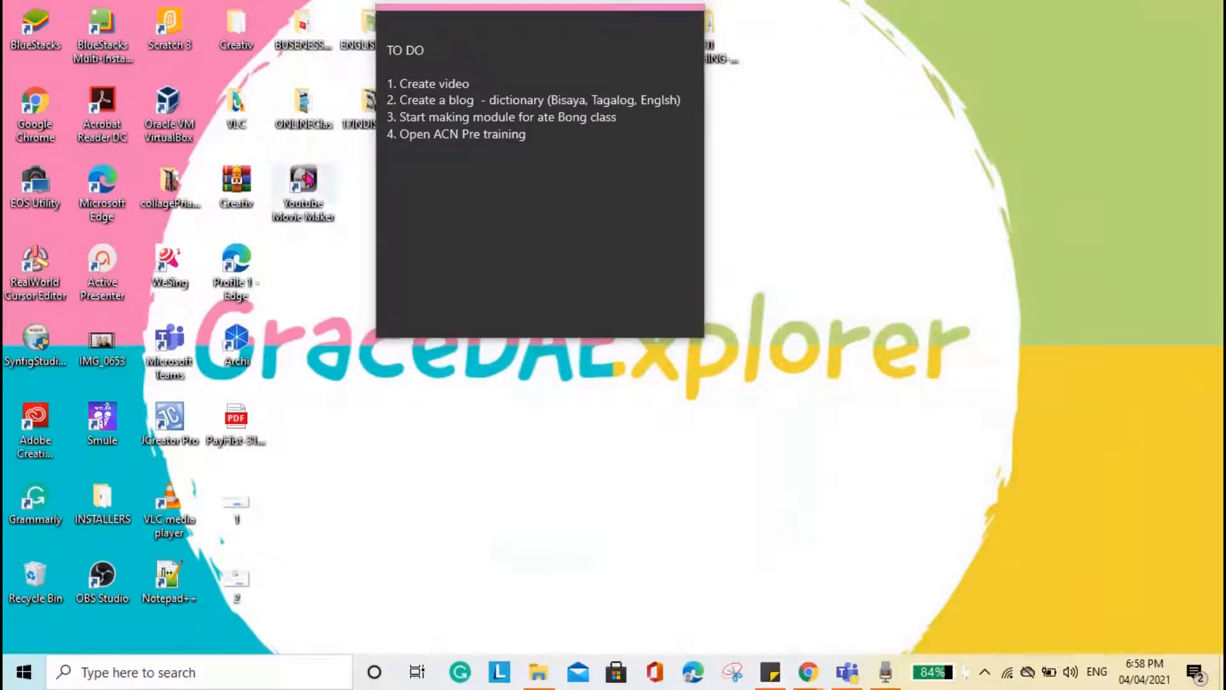
pyautogui.doubleClick(311, 181)
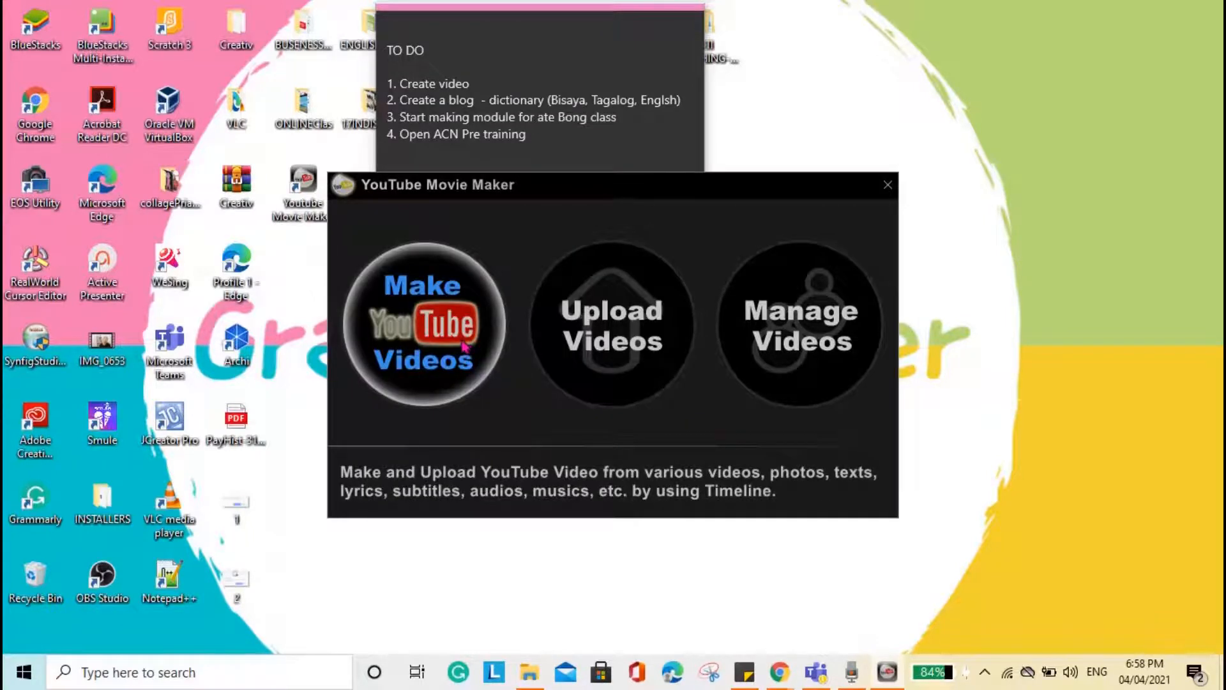
pyautogui.click(464, 346)
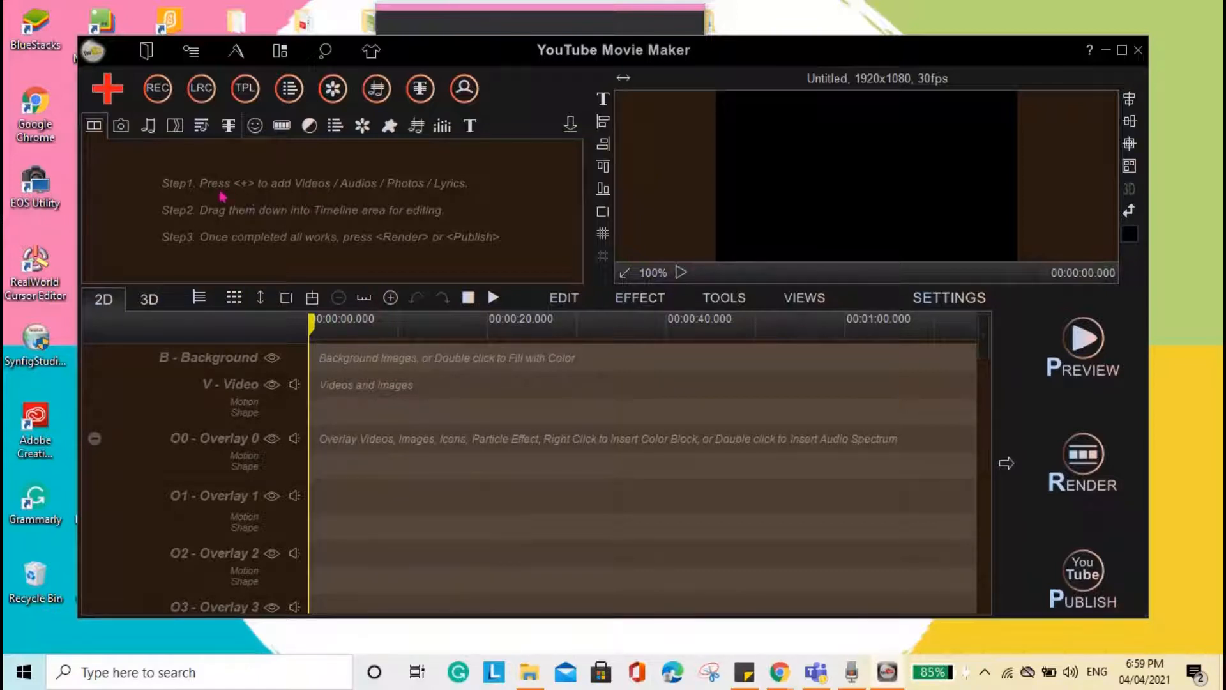
# - Import the video IMG_0653 from the Desktop into the media library and select it
pyautogui.click(109, 93)
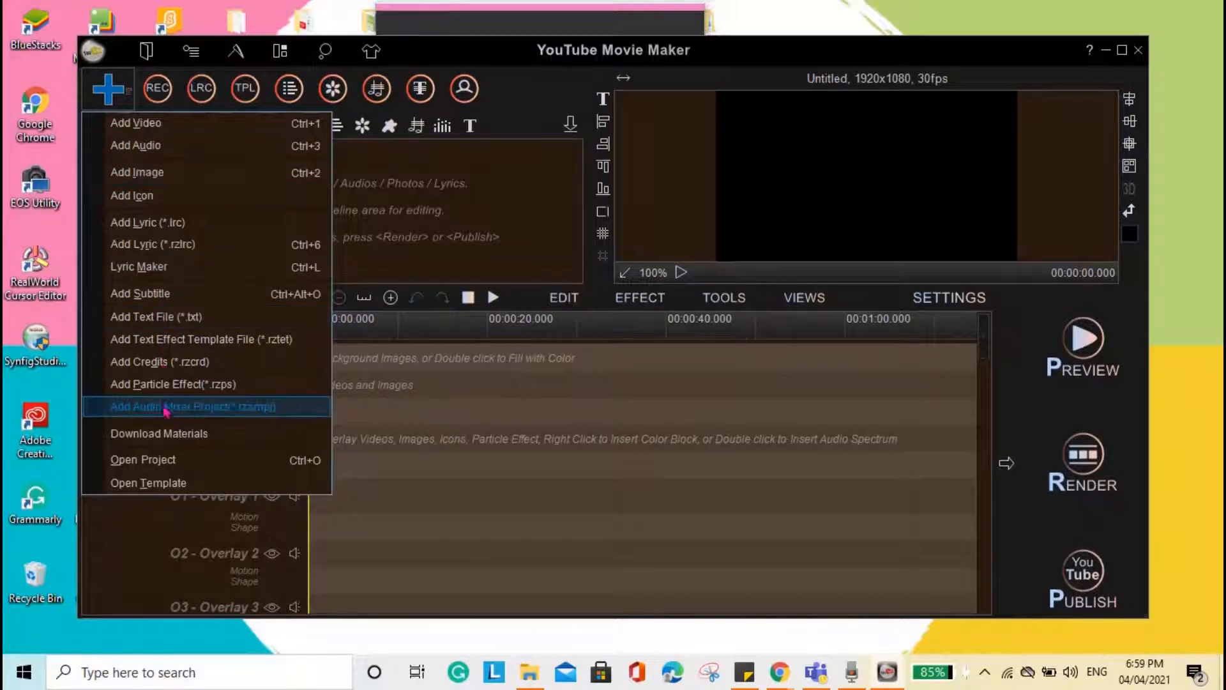
pyautogui.click(157, 125)
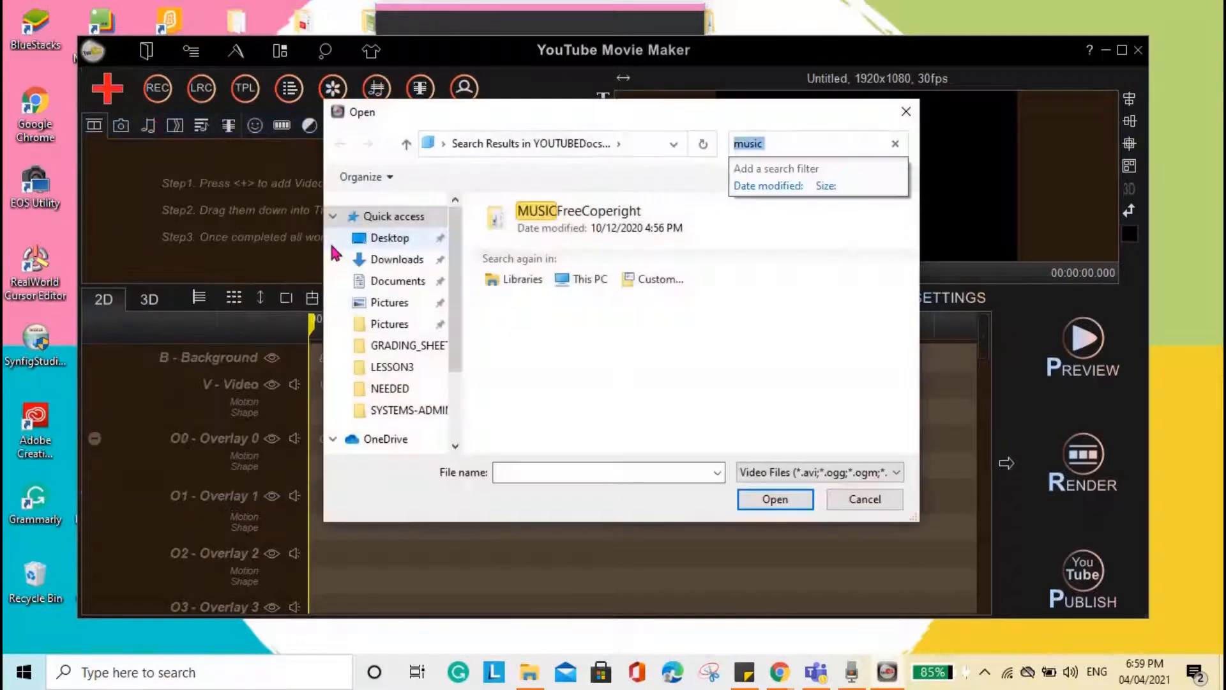
pyautogui.click(424, 239)
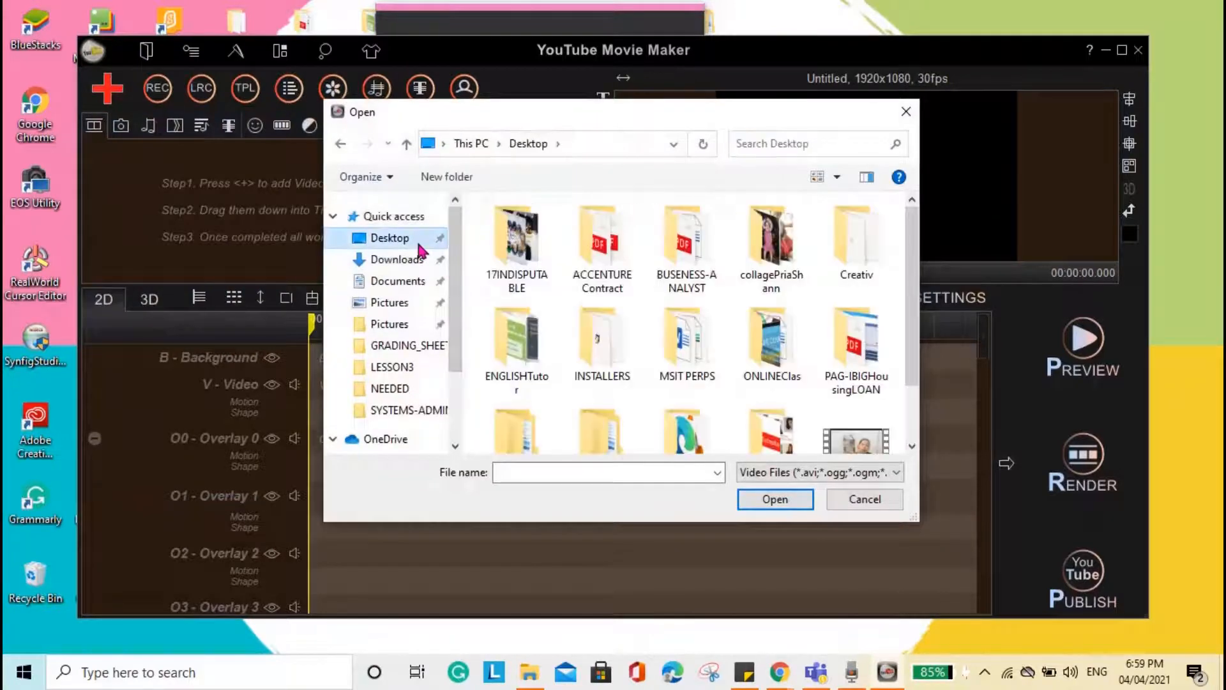
pyautogui.click(855, 441)
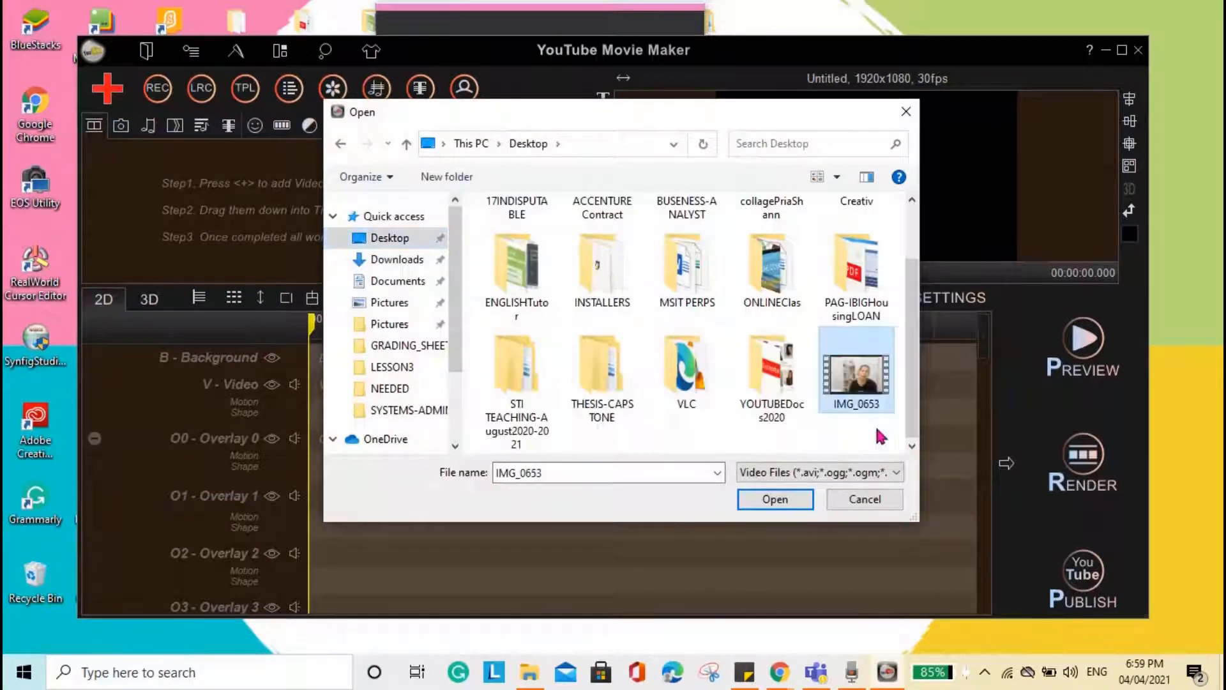
pyautogui.click(776, 499)
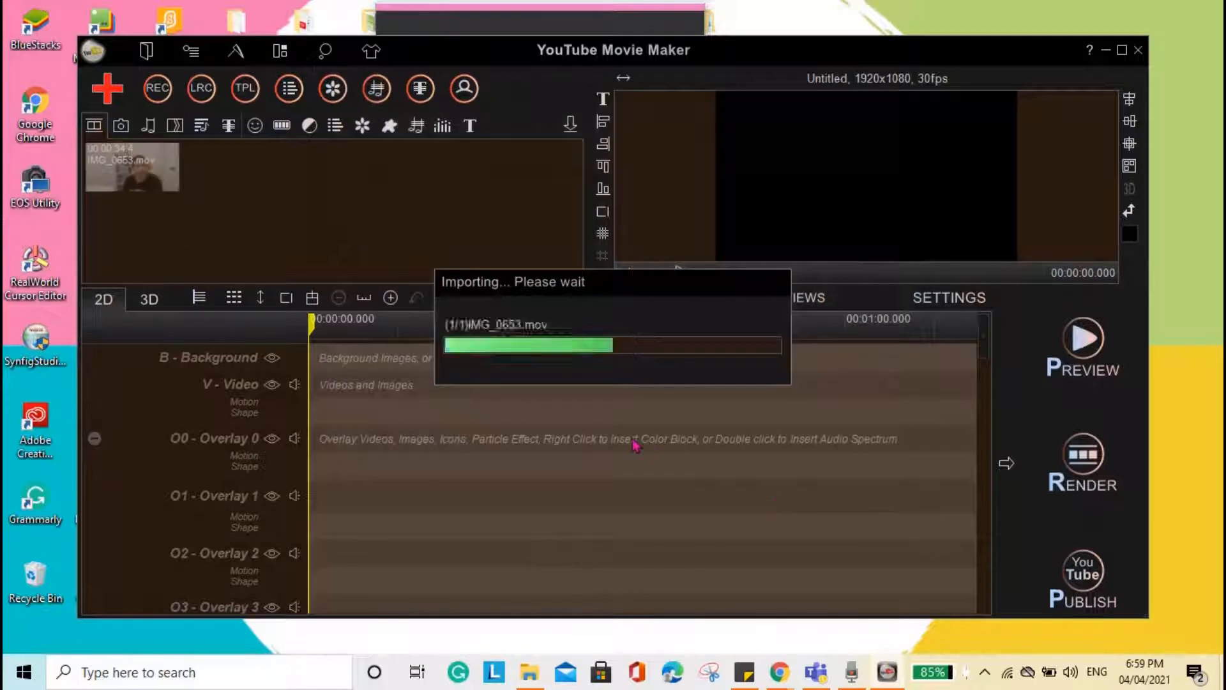
pyautogui.click(167, 182)
# - Import two black-and-white portrait photos from the CHANNEL TRAILER folder inside YOUTUBEDocs2020 on the Desktop
pyautogui.click(127, 112)
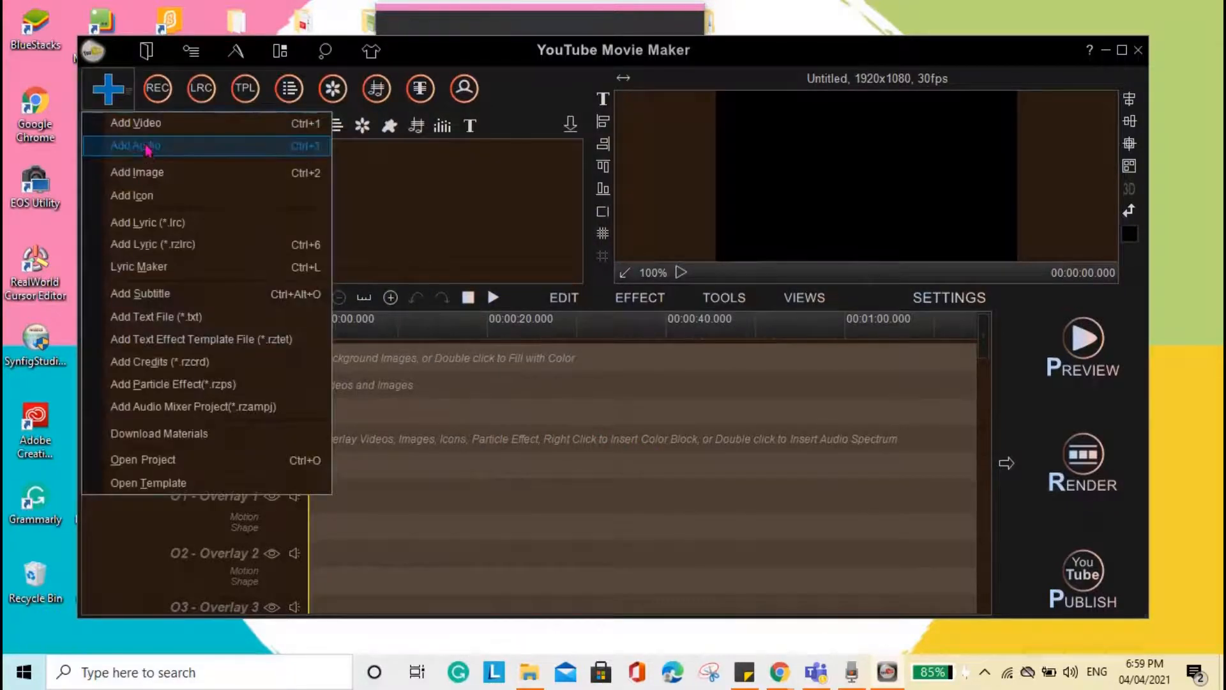
pyautogui.click(151, 175)
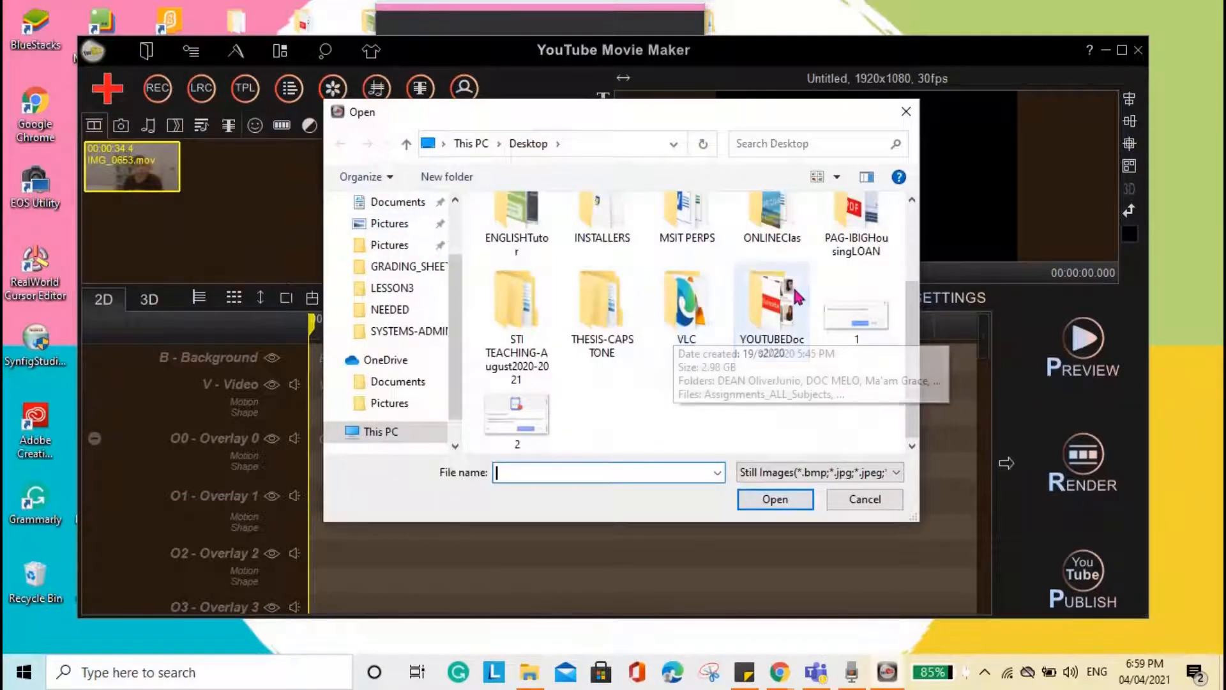
pyautogui.doubleClick(760, 304)
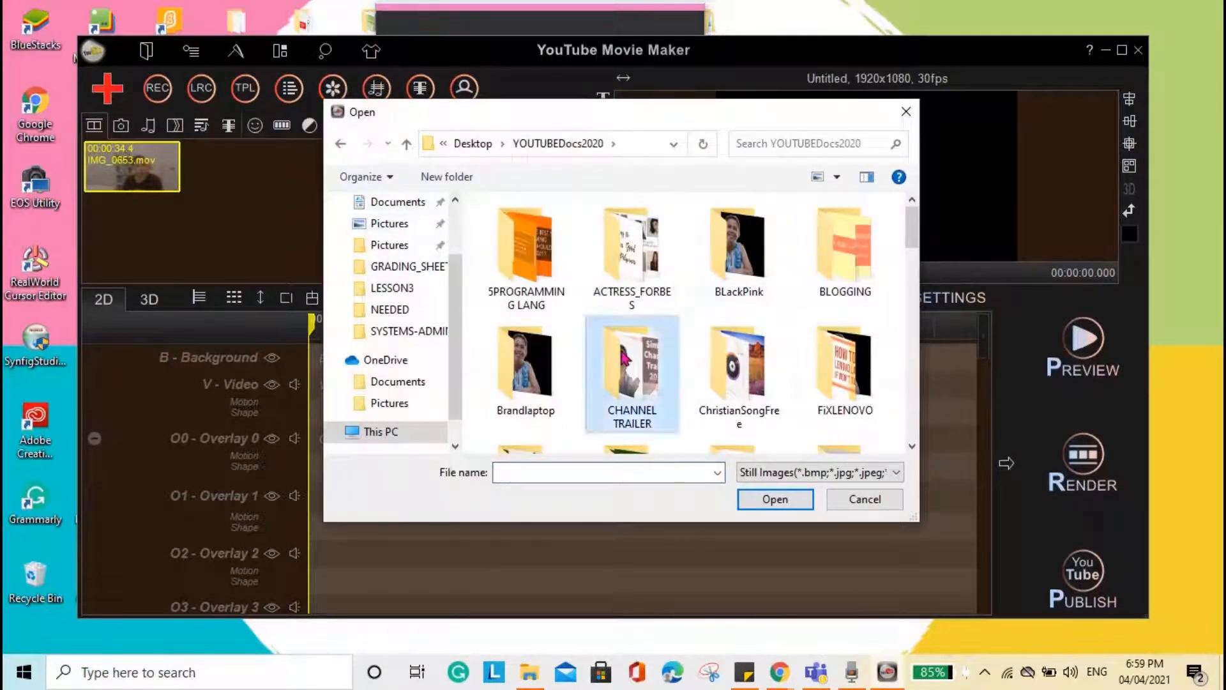
pyautogui.doubleClick(632, 377)
pyautogui.click(644, 251)
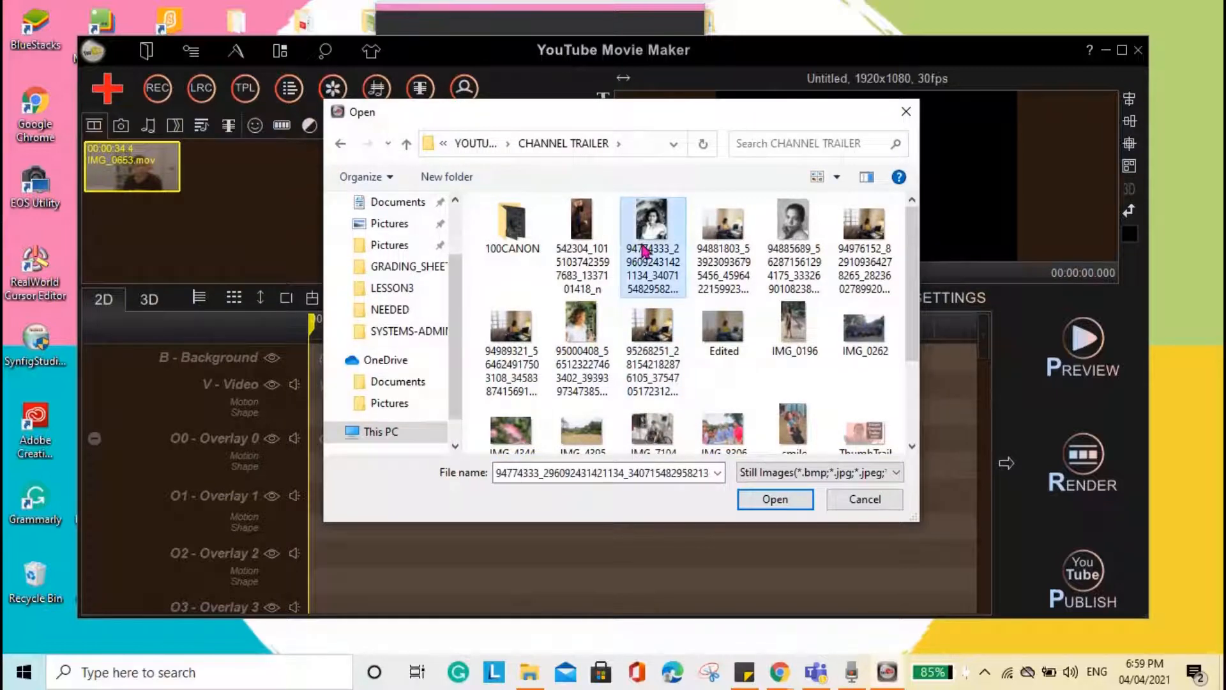
pyautogui.keyDown('ctrl'); pyautogui.click(795, 223); pyautogui.keyUp('ctrl')
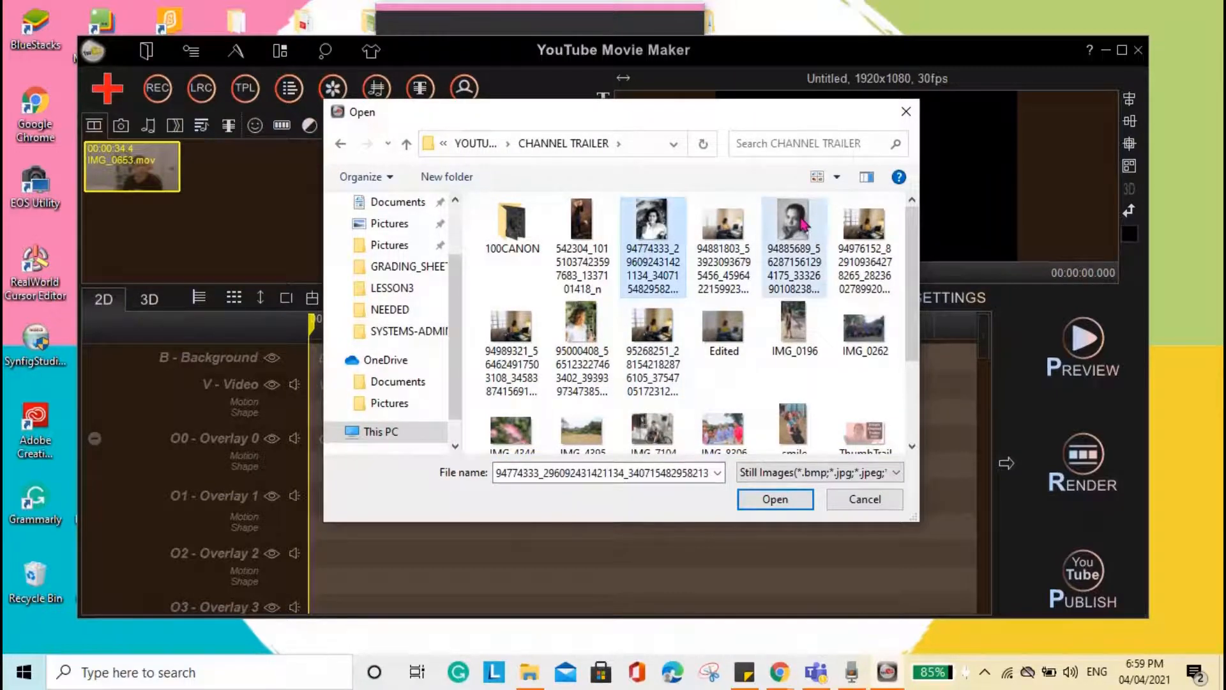
pyautogui.click(768, 502)
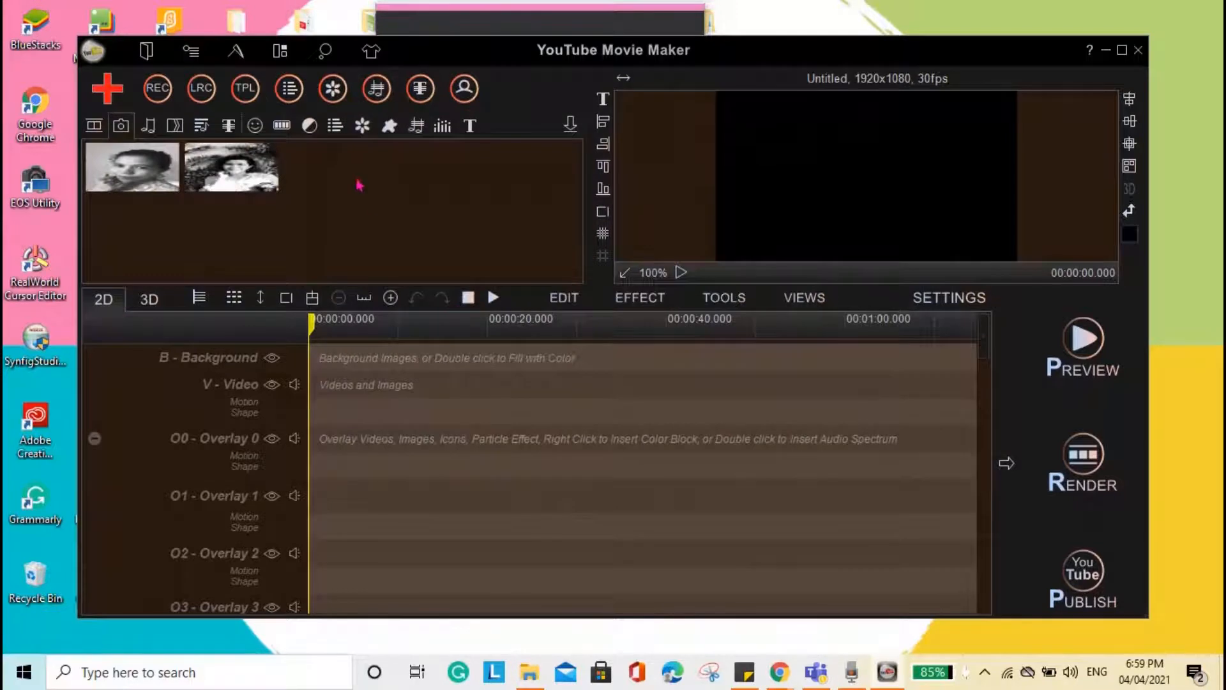
# - Search the YOUTUBEDocs2020 folder for "music" and import the audio file "Upbeat Day - (No Copyright Music)"
pyautogui.click(150, 125)
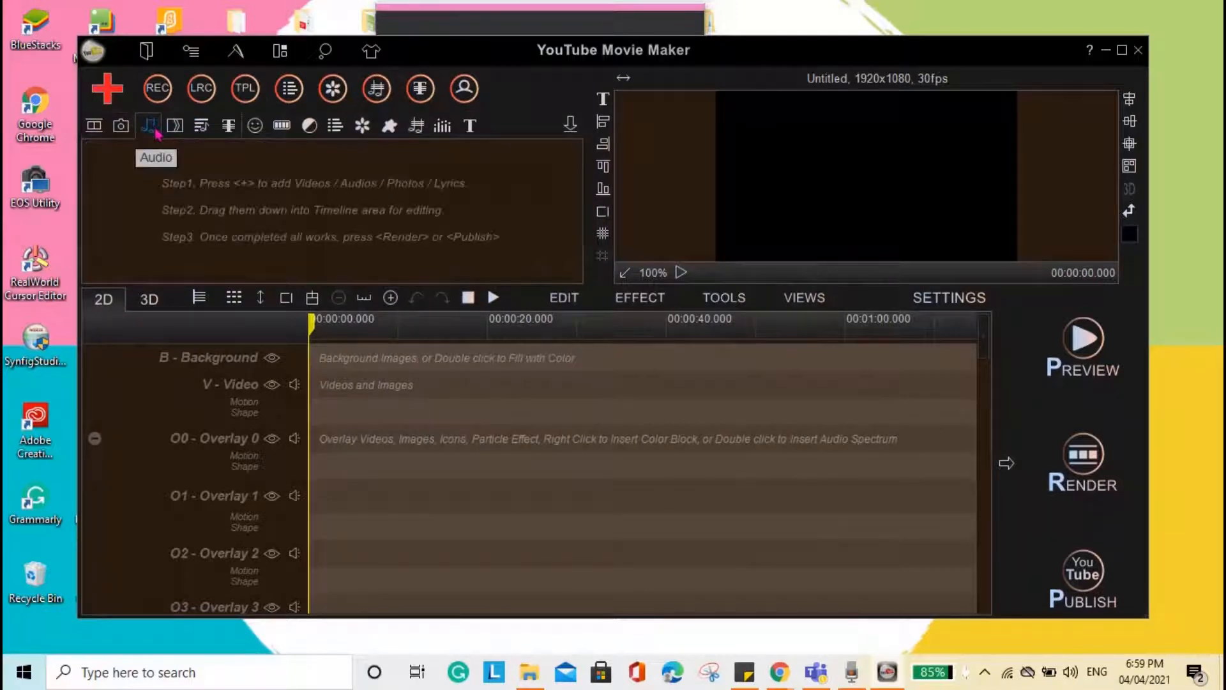
pyautogui.click(107, 88)
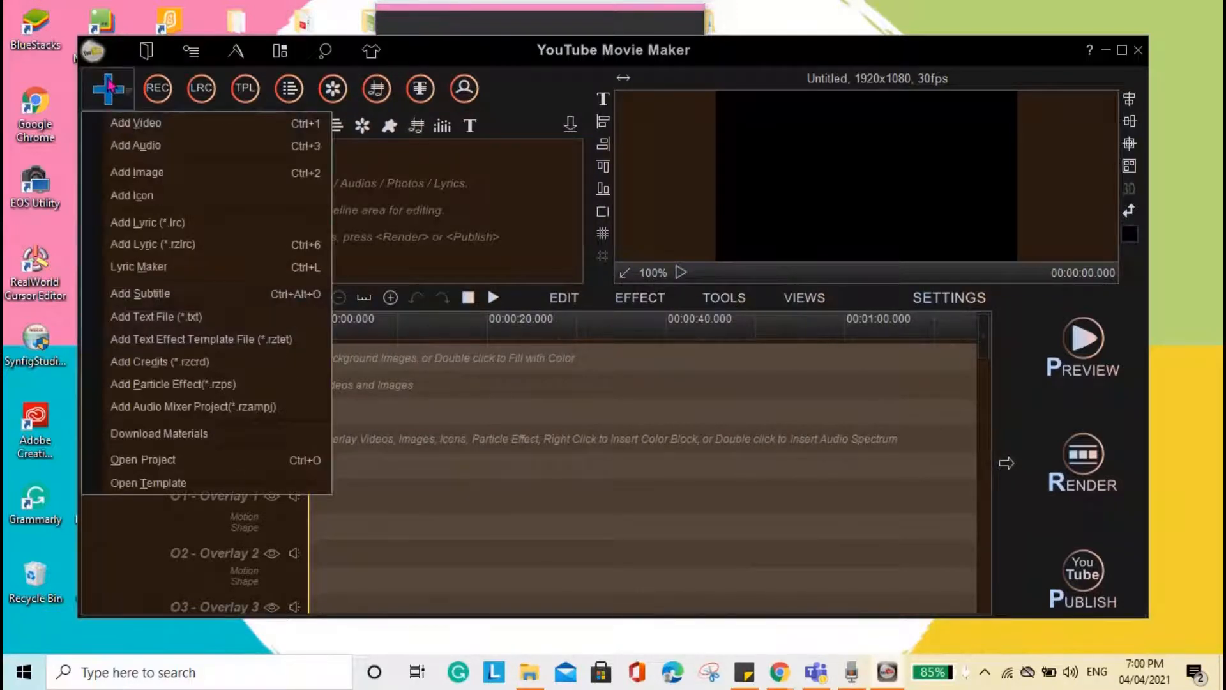
pyautogui.click(149, 147)
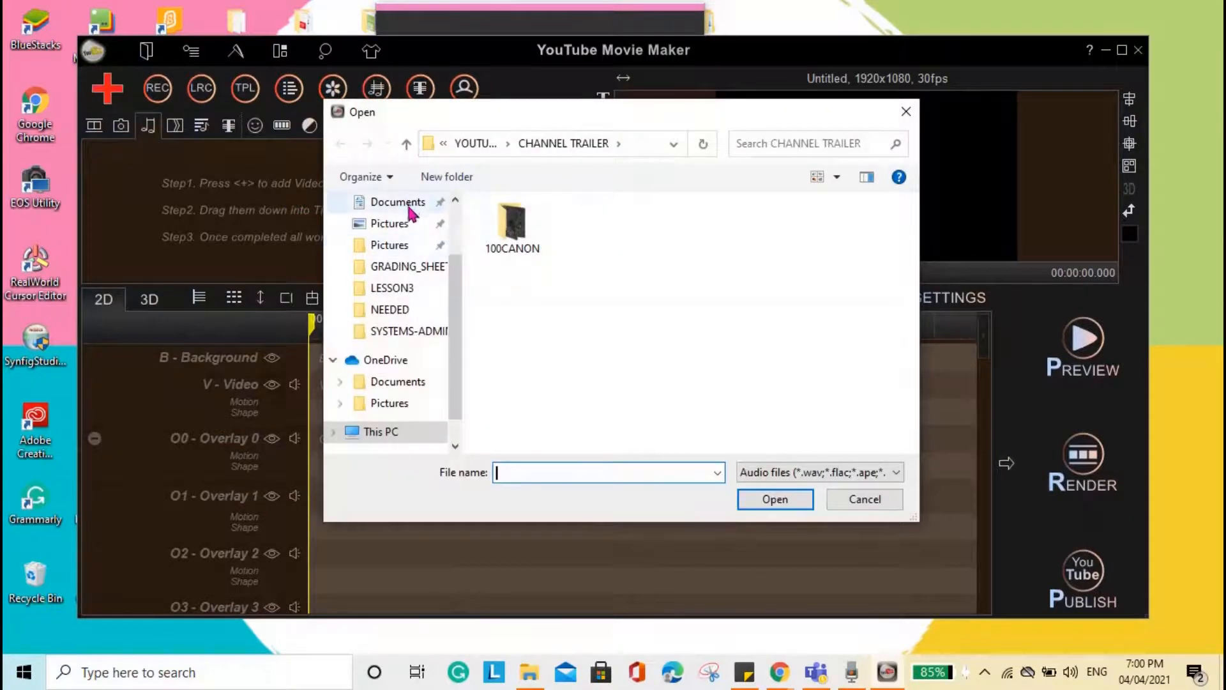
pyautogui.scroll(2, 396, 217)
pyautogui.click(389, 238)
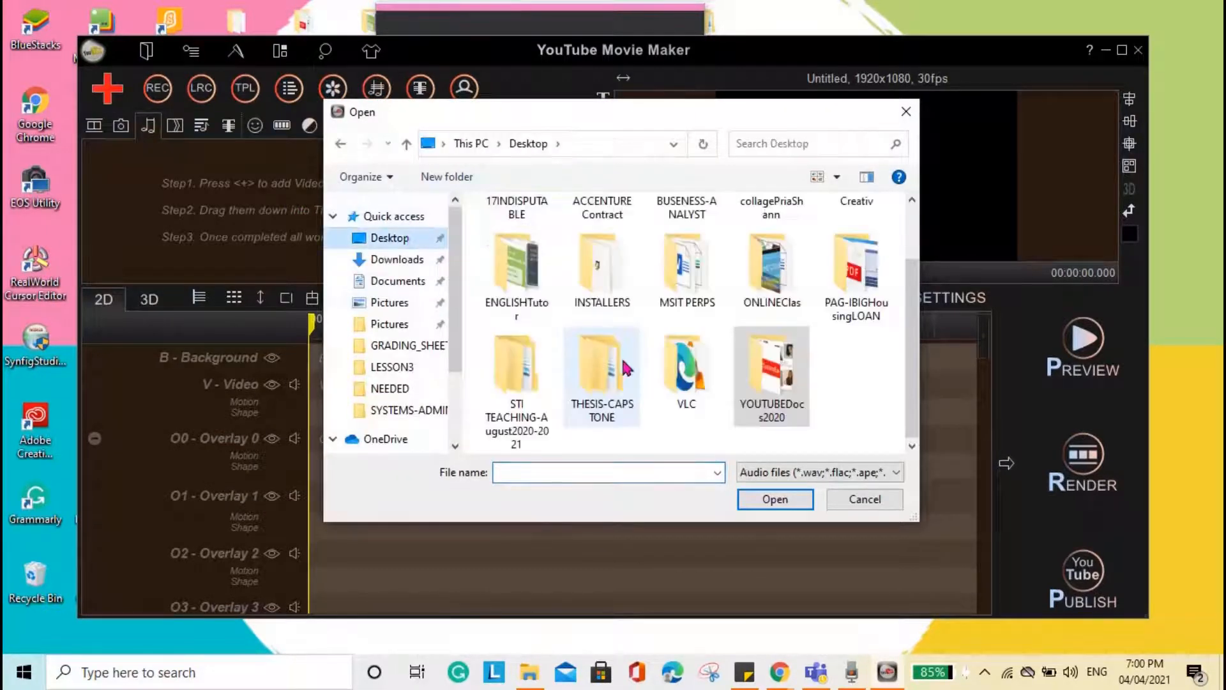
pyautogui.doubleClick(783, 378)
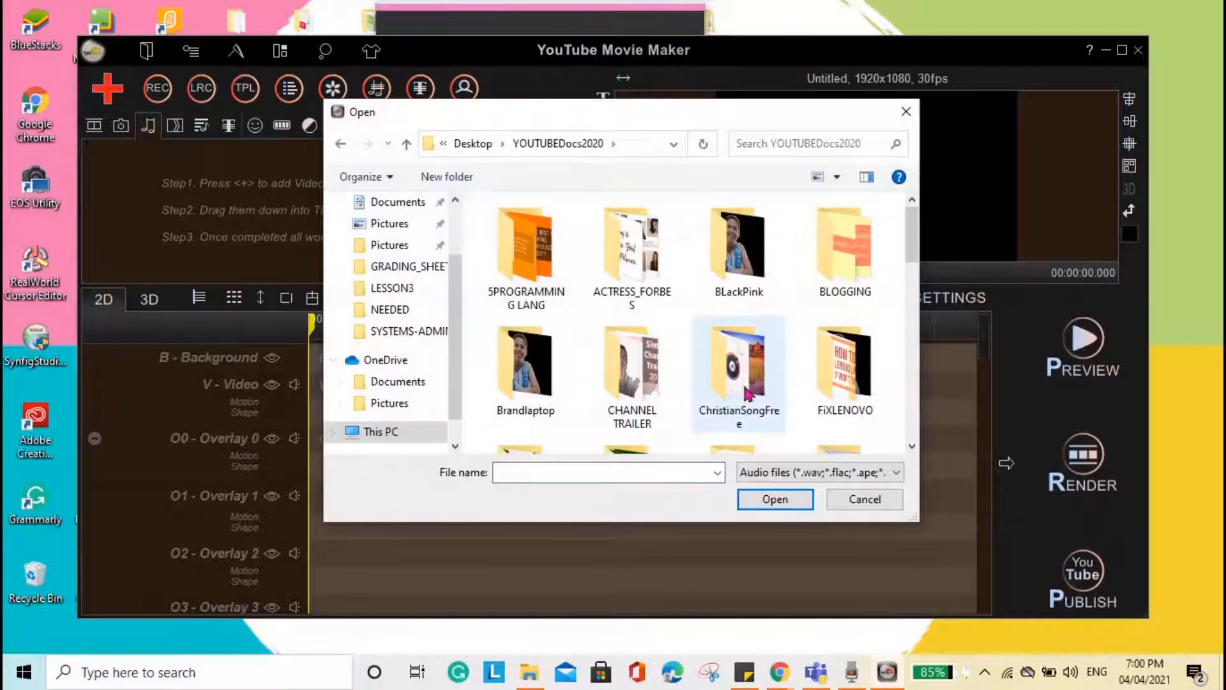
pyautogui.click(780, 144)
pyautogui.write('music')
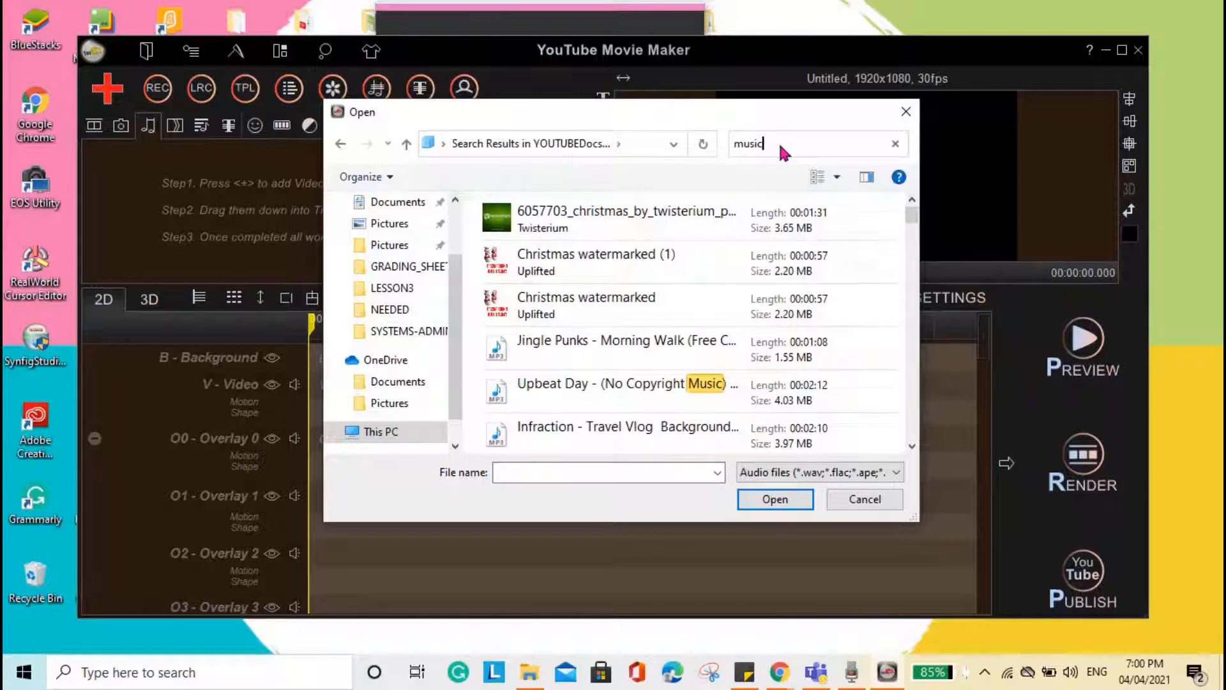
pyautogui.click(566, 397)
pyautogui.click(762, 498)
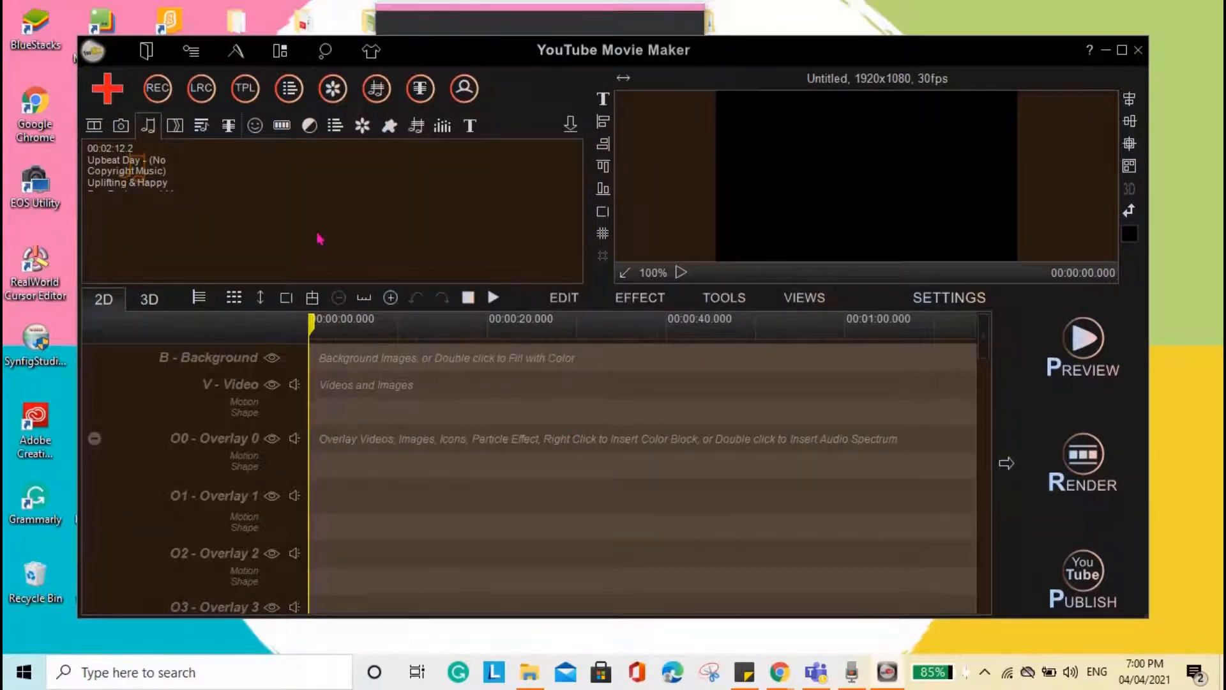
# - Add the imported IMG_0653.mov clip to the Video Line of the timeline
pyautogui.click(105, 125)
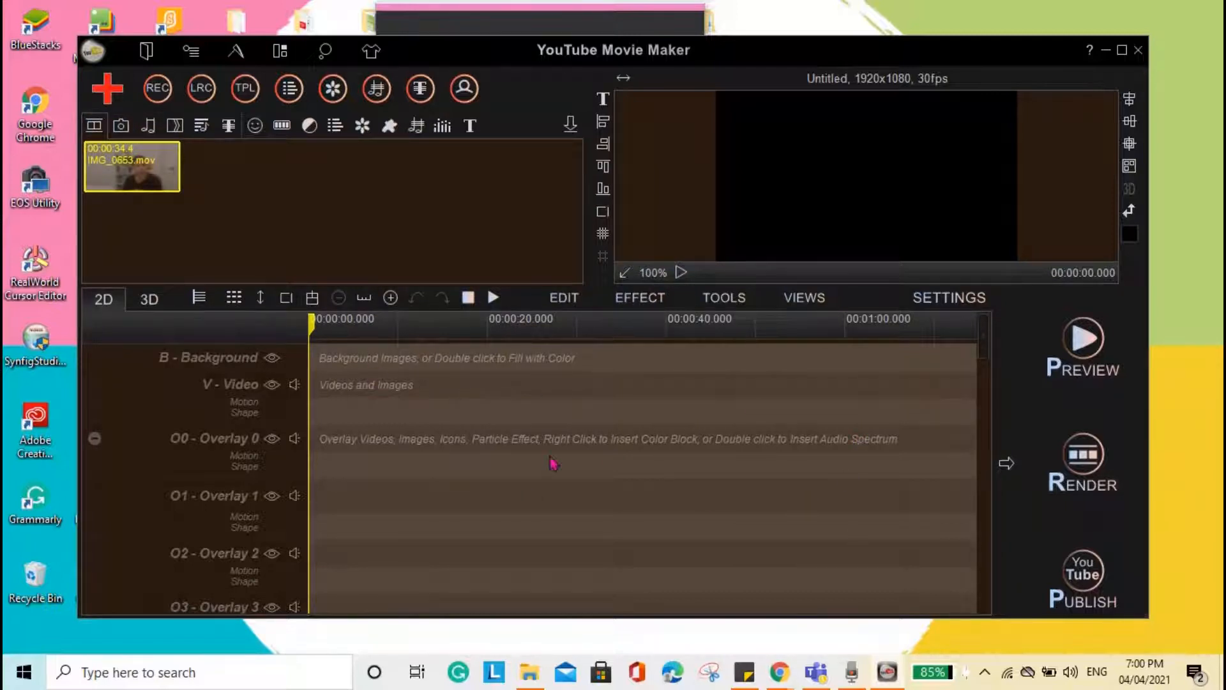
pyautogui.click(573, 128)
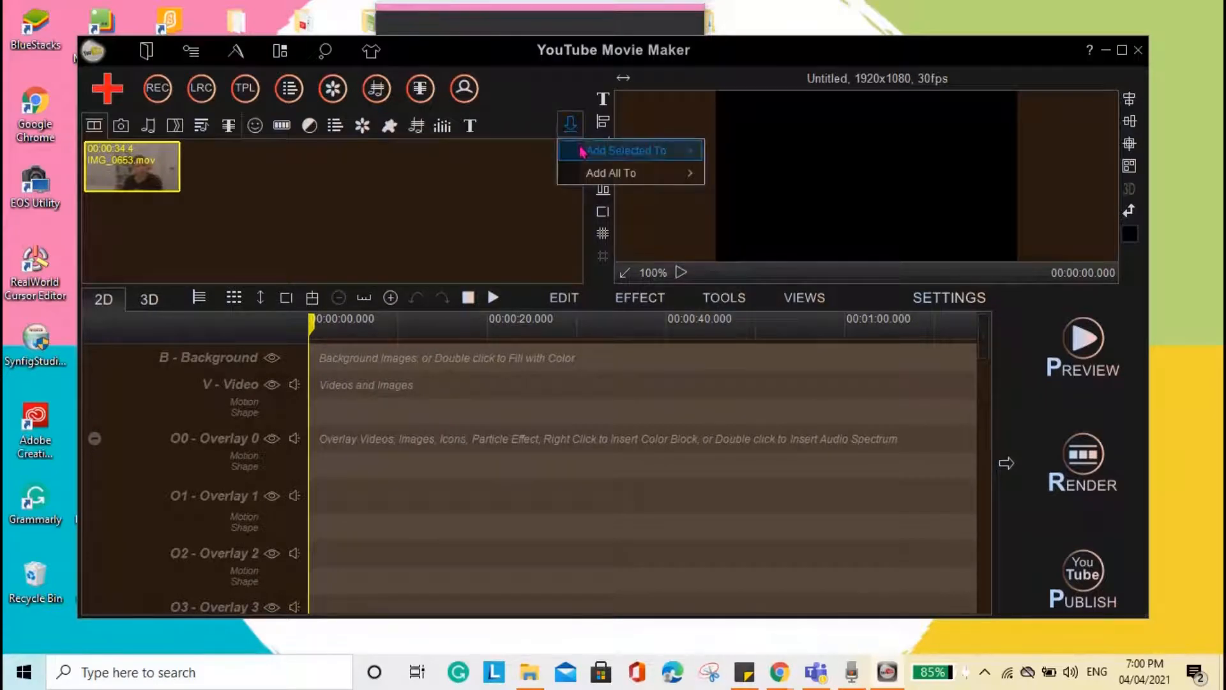
pyautogui.moveTo(582, 151)
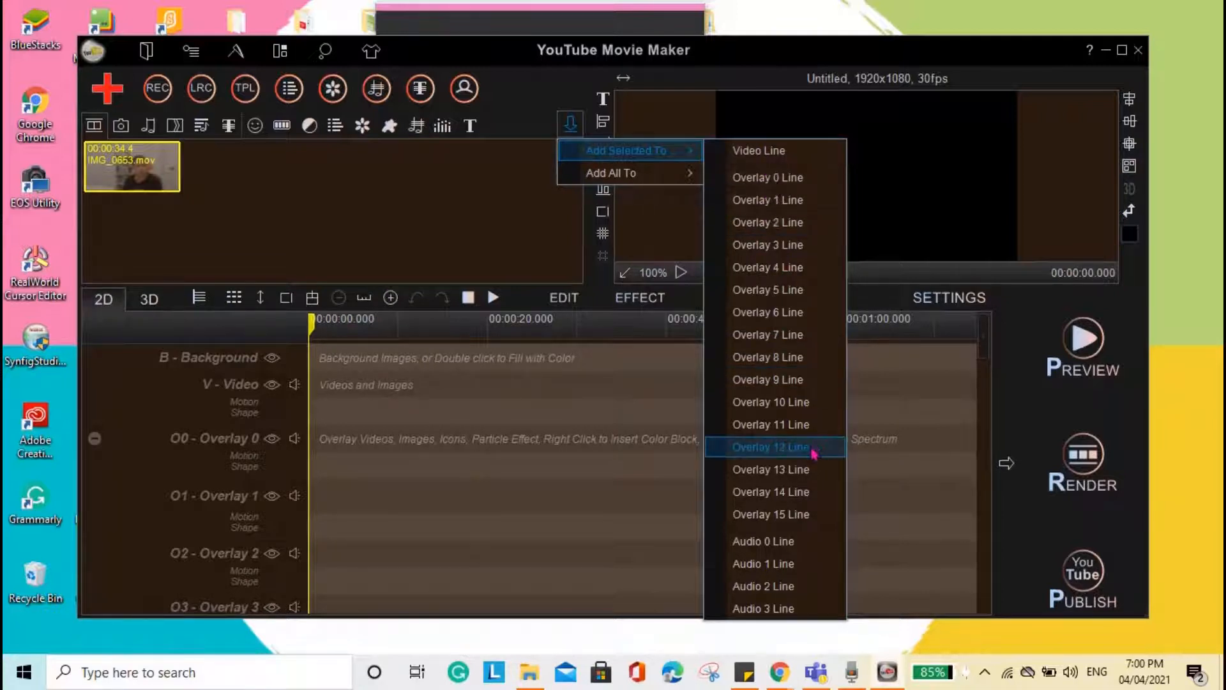
pyautogui.click(747, 153)
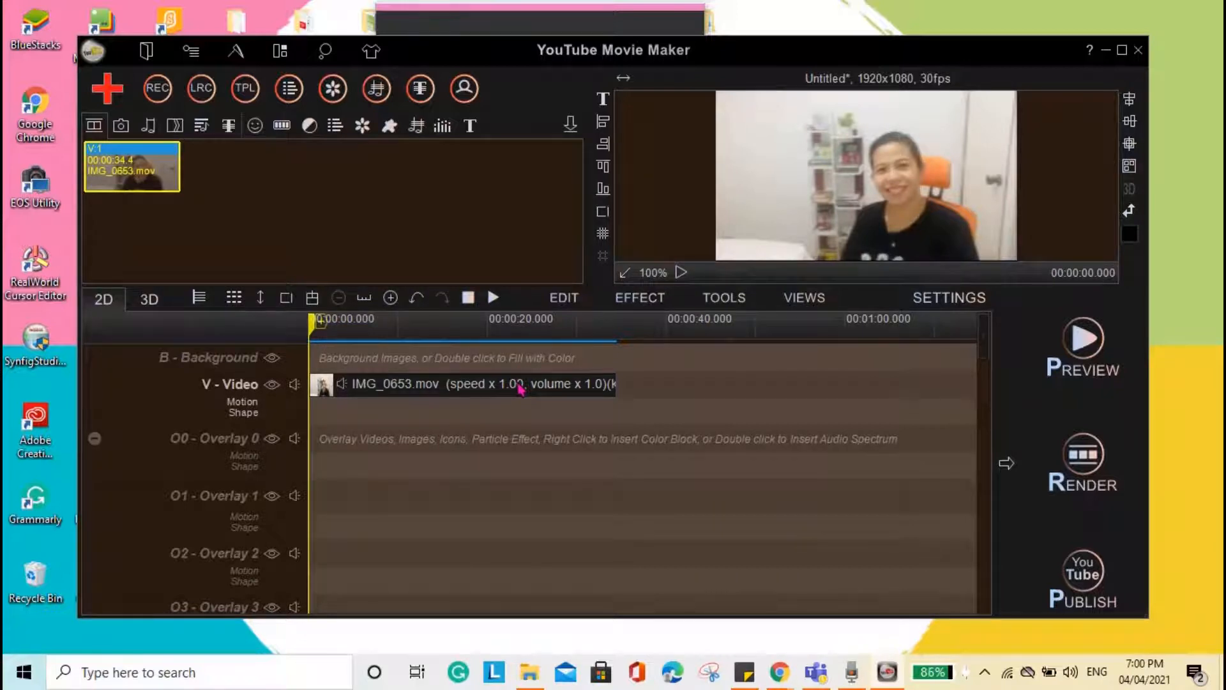
# - Split the IMG_0653.mov clip on the video track at about 23 seconds
pyautogui.click(521, 388)
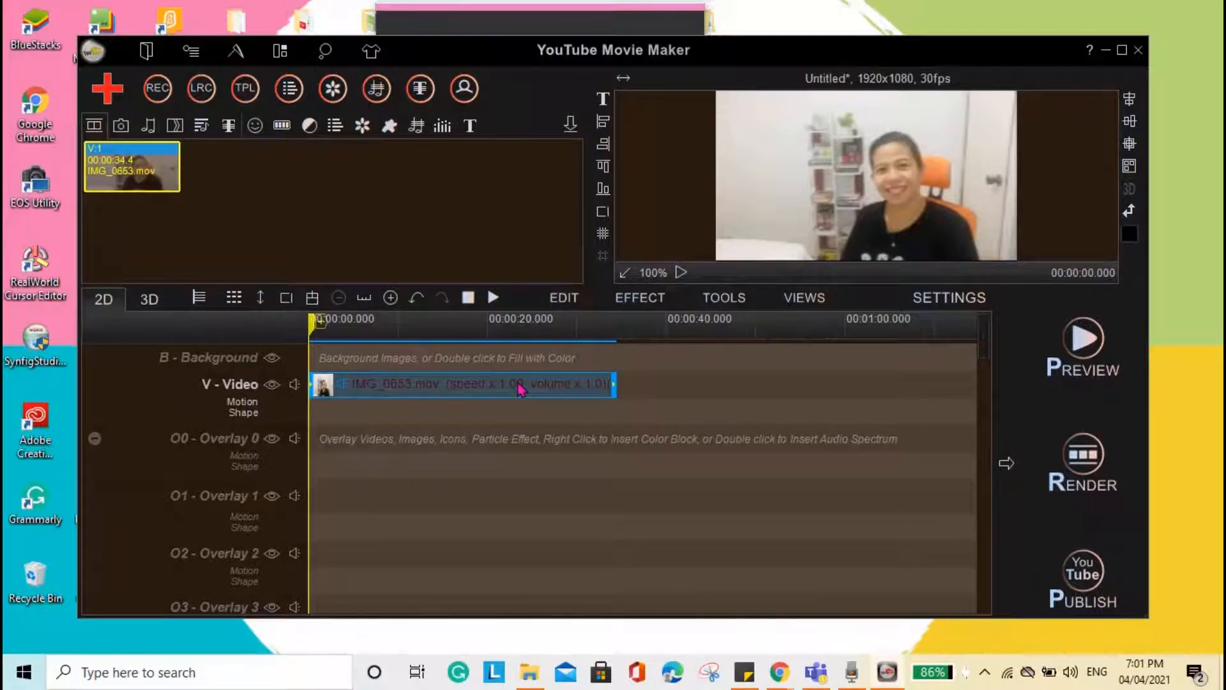
pyautogui.rightClick(521, 388)
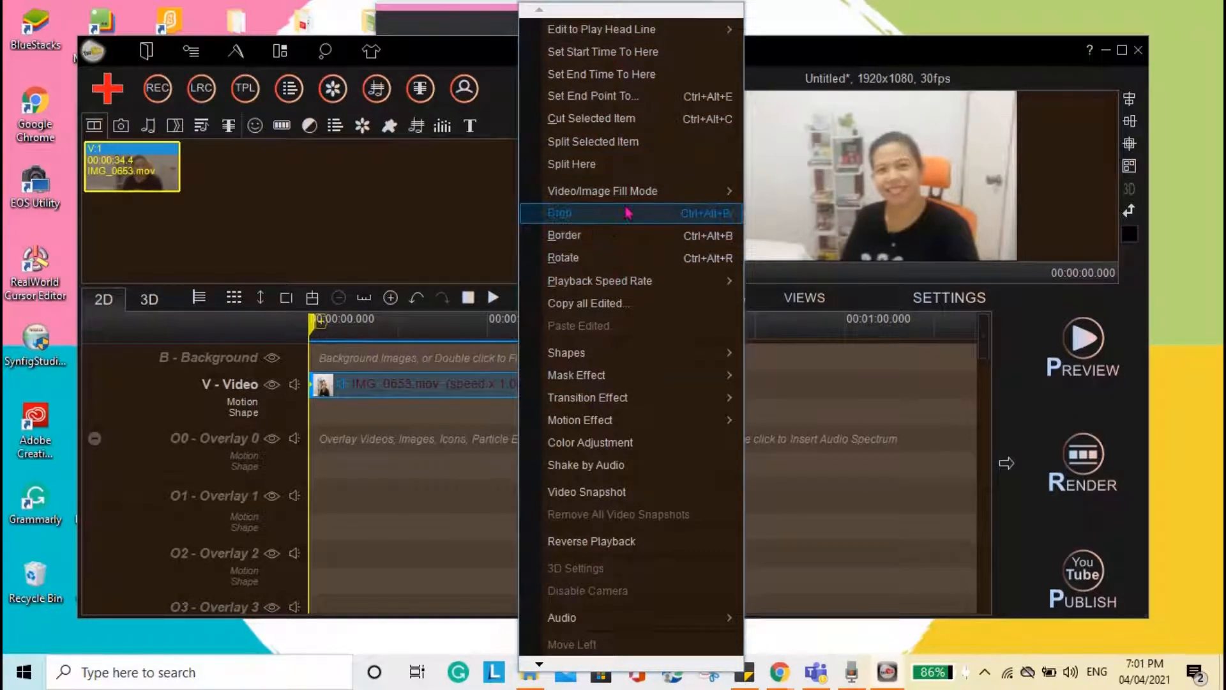
pyautogui.click(621, 165)
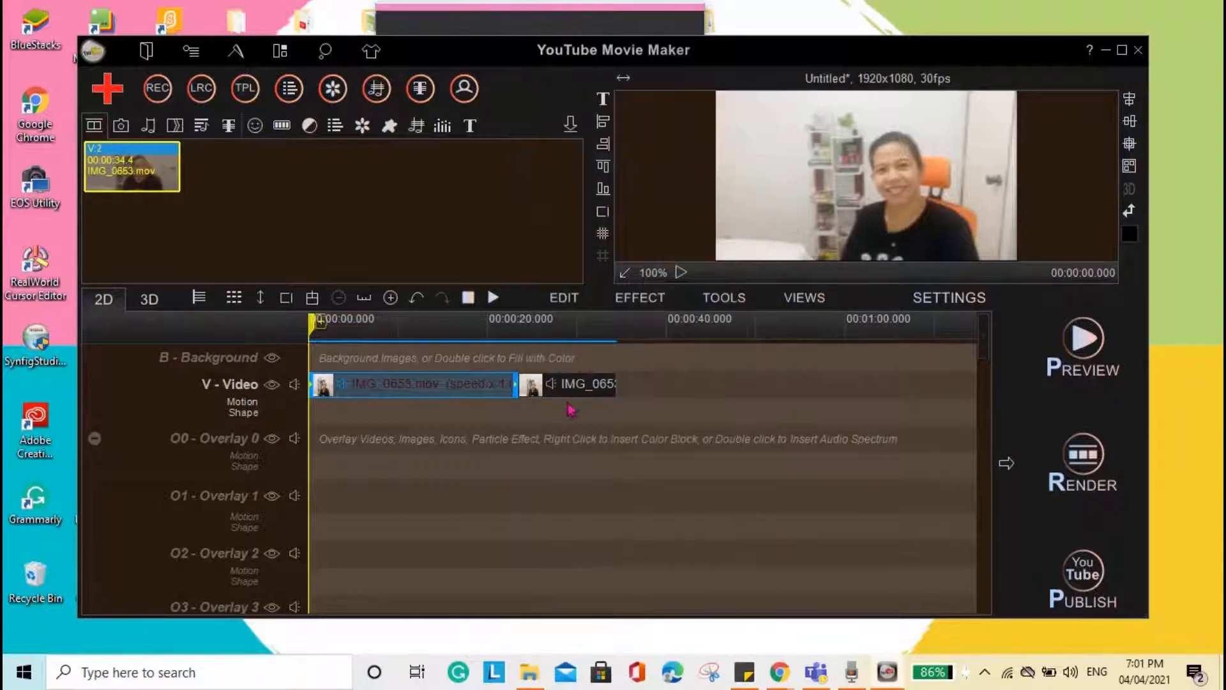
# - Remove the second part of the split IMG_0653.mov clip from the video track
pyautogui.click(579, 390)
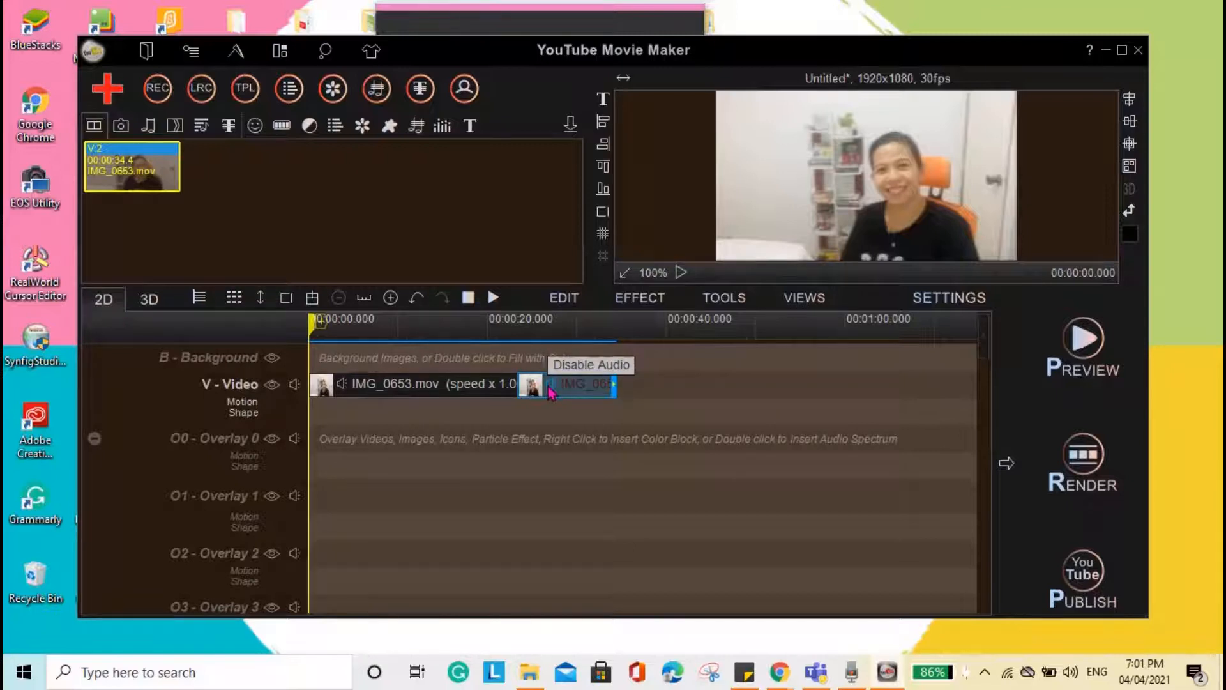
pyautogui.click(549, 385)
pyautogui.click(550, 386)
pyautogui.rightClick(568, 390)
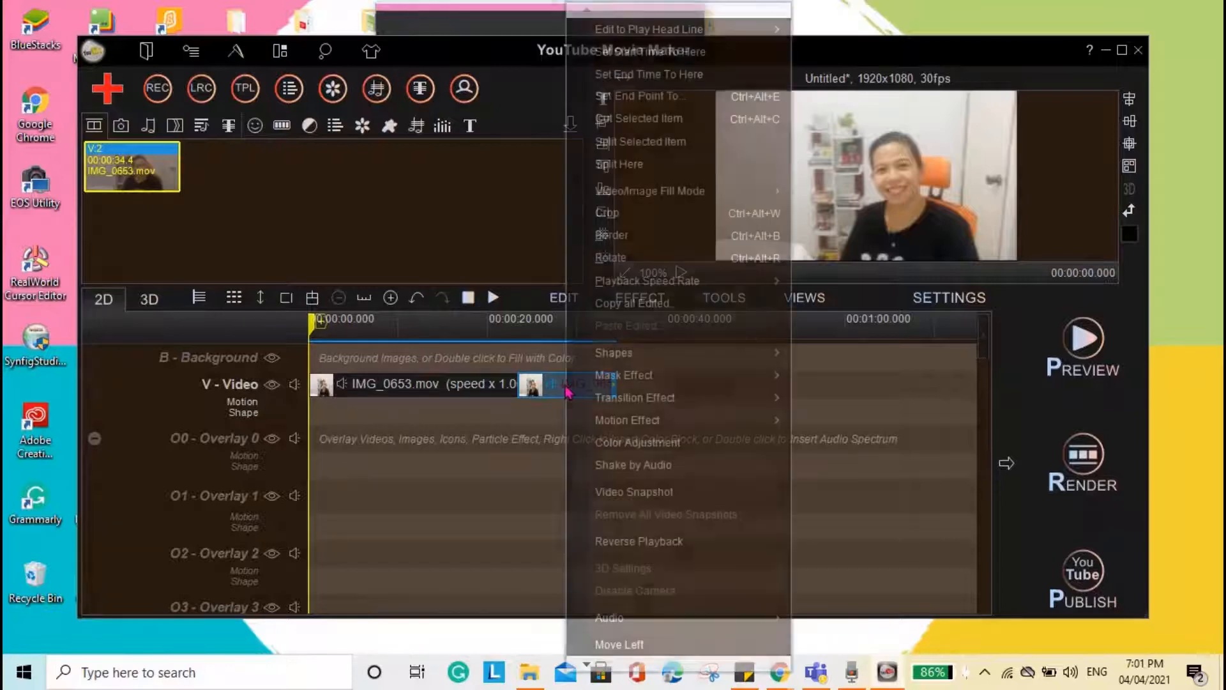
pyautogui.click(562, 390)
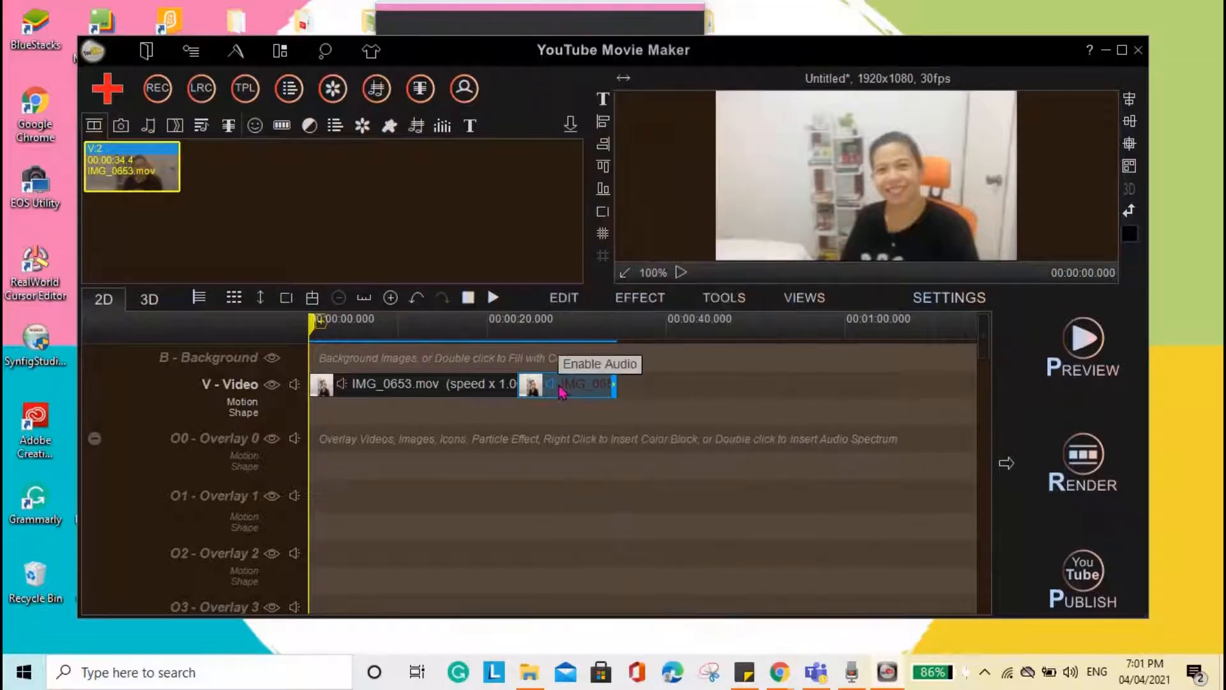
pyautogui.click(565, 298)
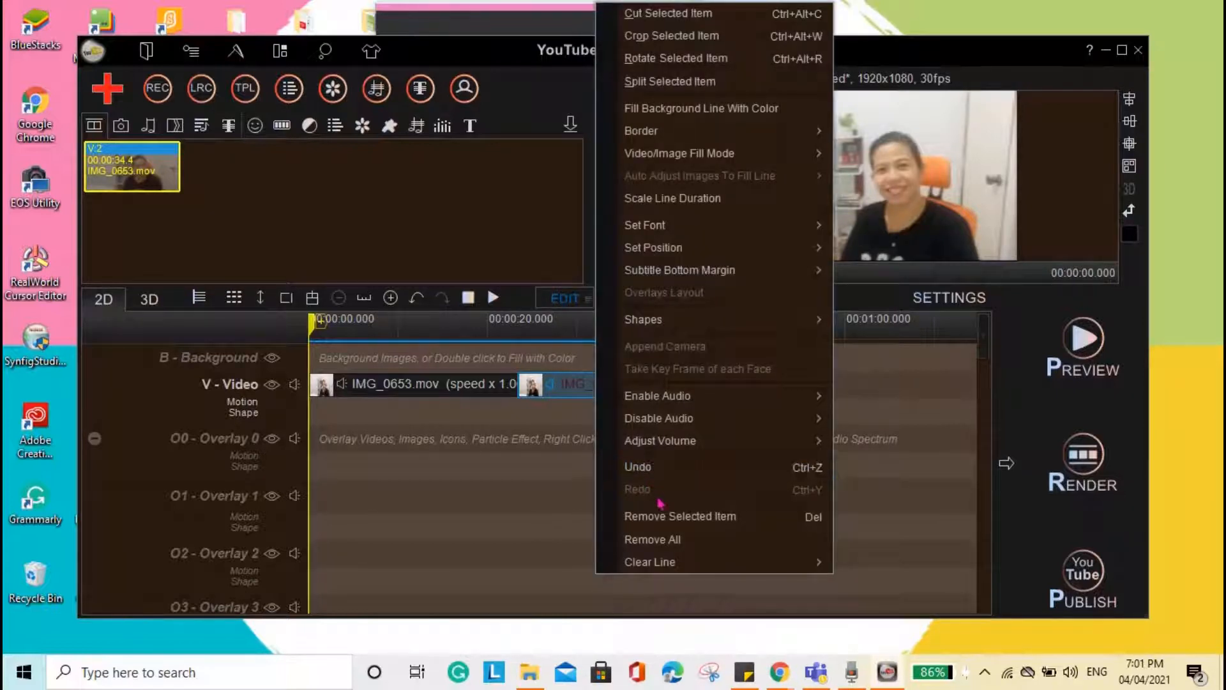
pyautogui.click(687, 528)
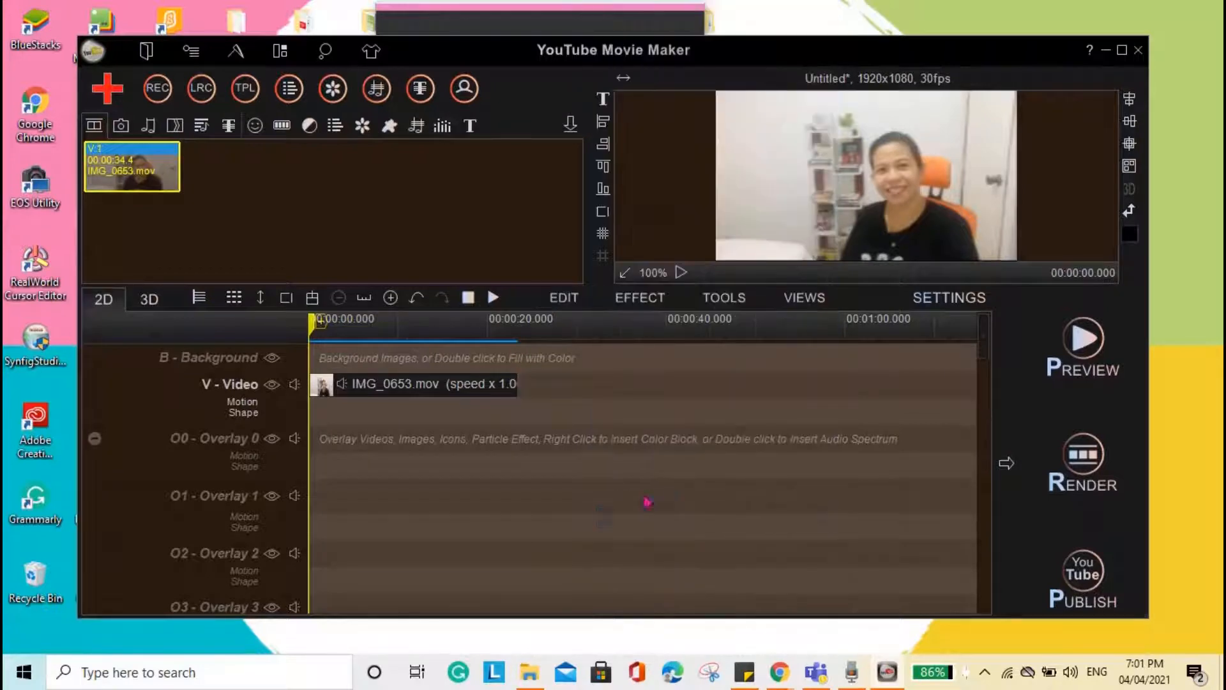
# - Split the IMG_0653.mov clip on the video track at about 13 seconds and remove its second part
pyautogui.click(434, 387)
pyautogui.rightClick(433, 387)
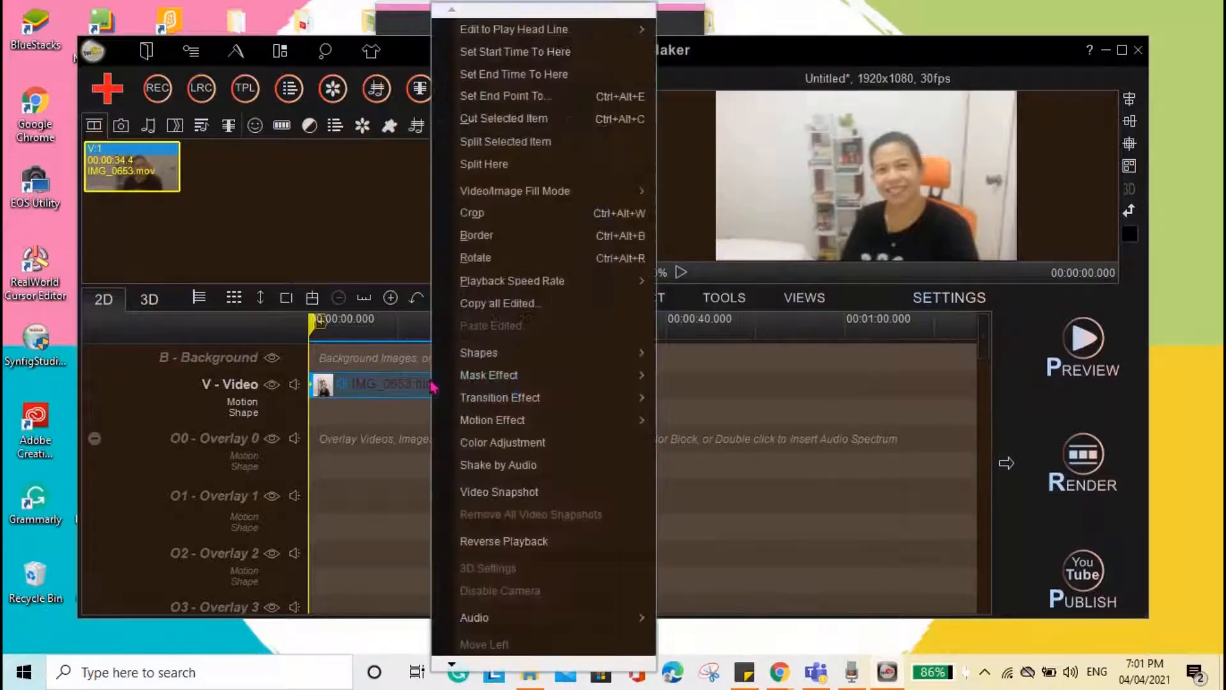
pyautogui.click(492, 168)
pyautogui.click(481, 391)
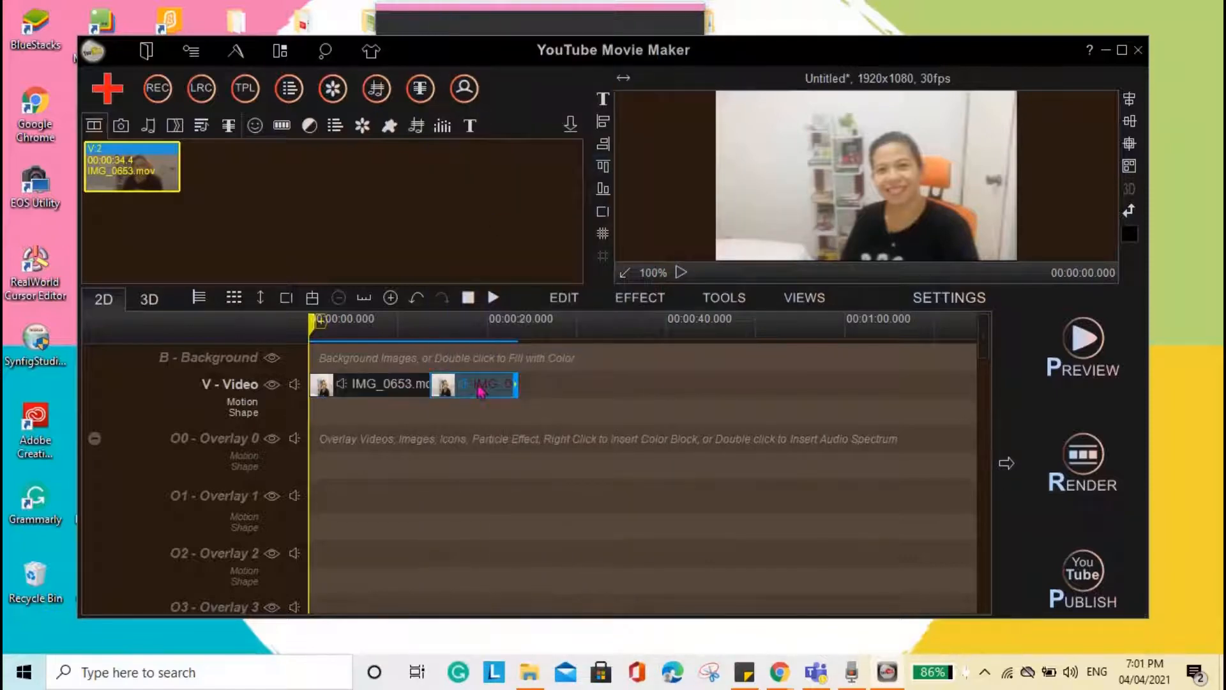
pyautogui.click(565, 297)
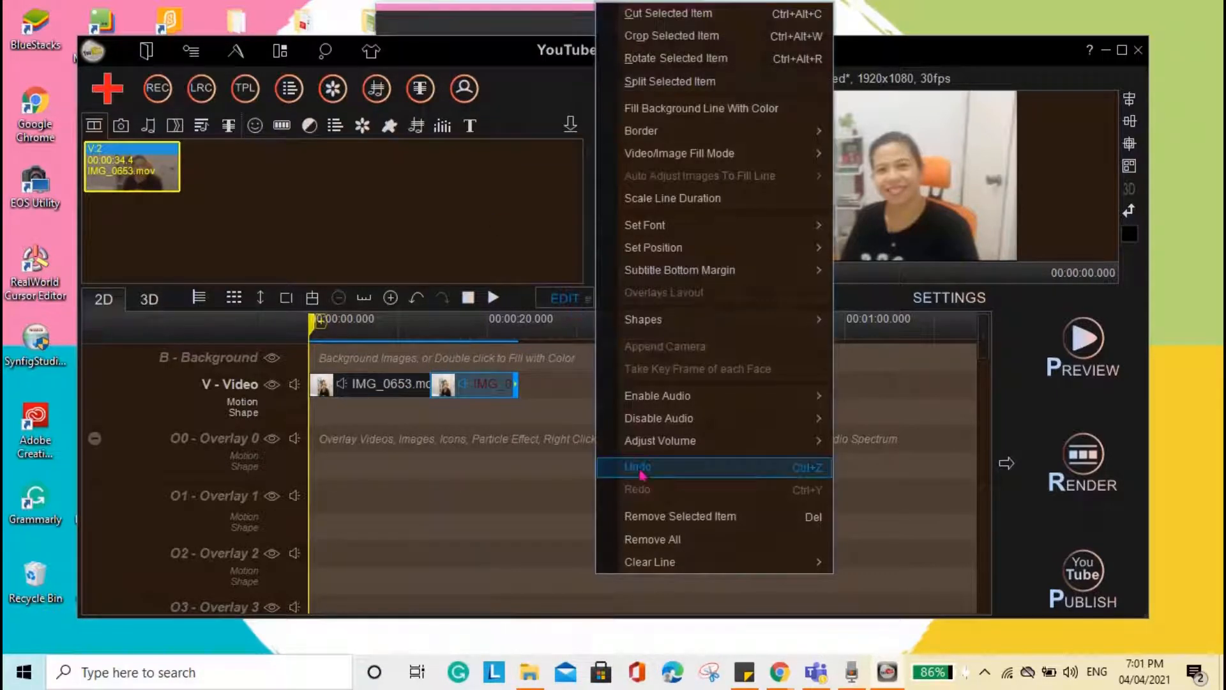
pyautogui.click(641, 514)
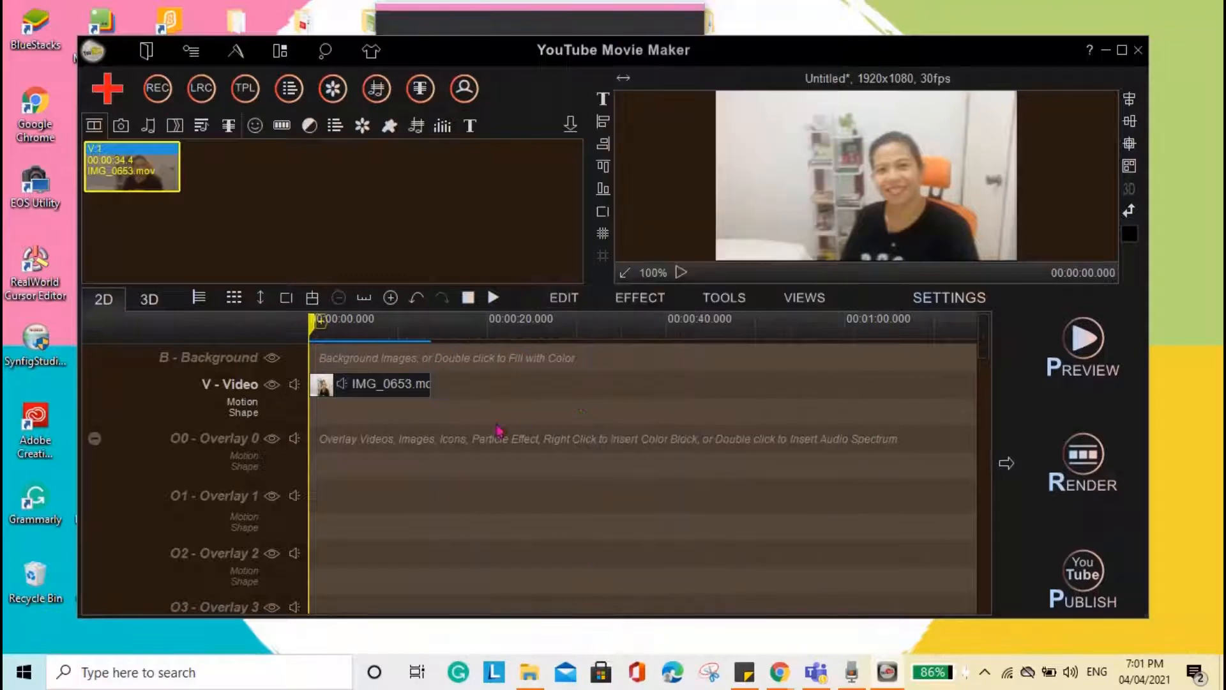
# - Add both imported photos to the Video Line, following the IMG_0653.mov clip
pyautogui.click(338, 225)
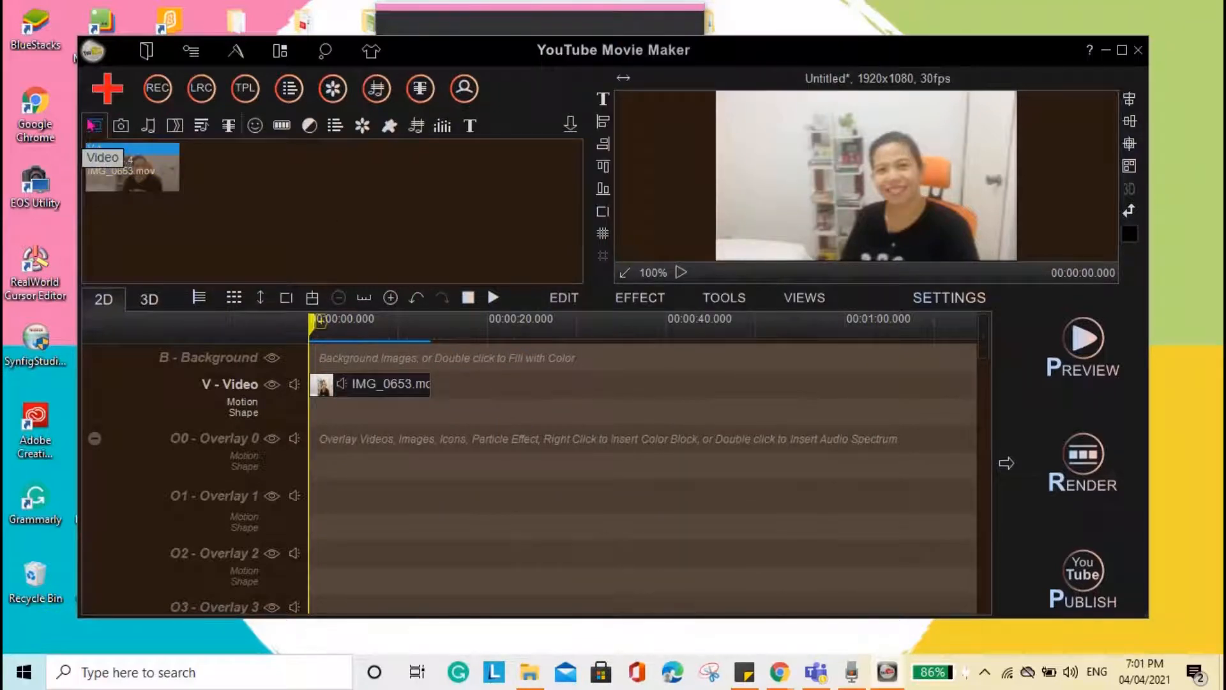
pyautogui.click(117, 127)
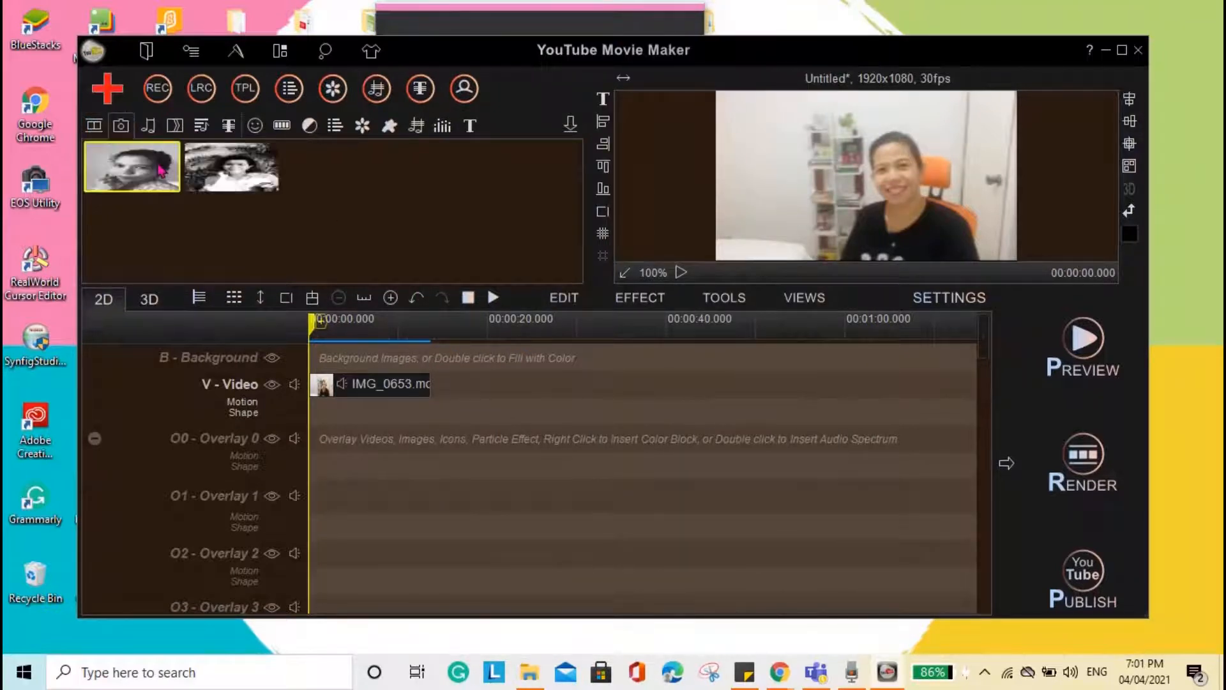
pyautogui.keyDown('ctrl'); pyautogui.click(268, 181); pyautogui.keyUp('ctrl')
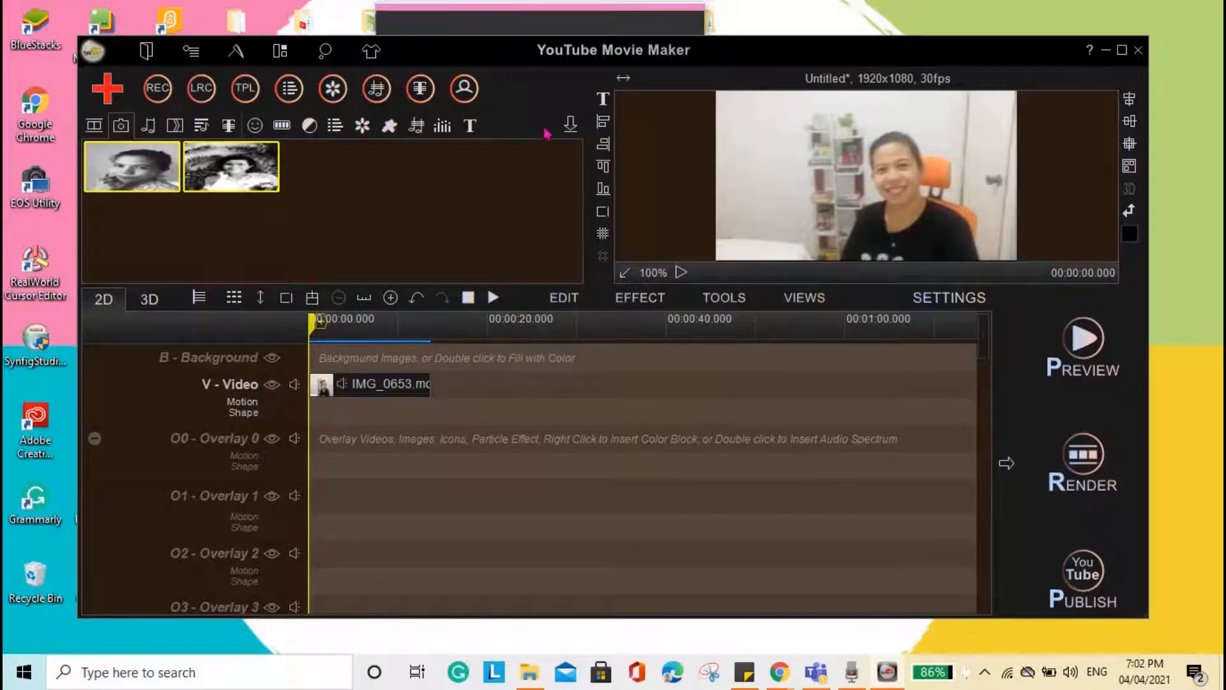
pyautogui.click(569, 128)
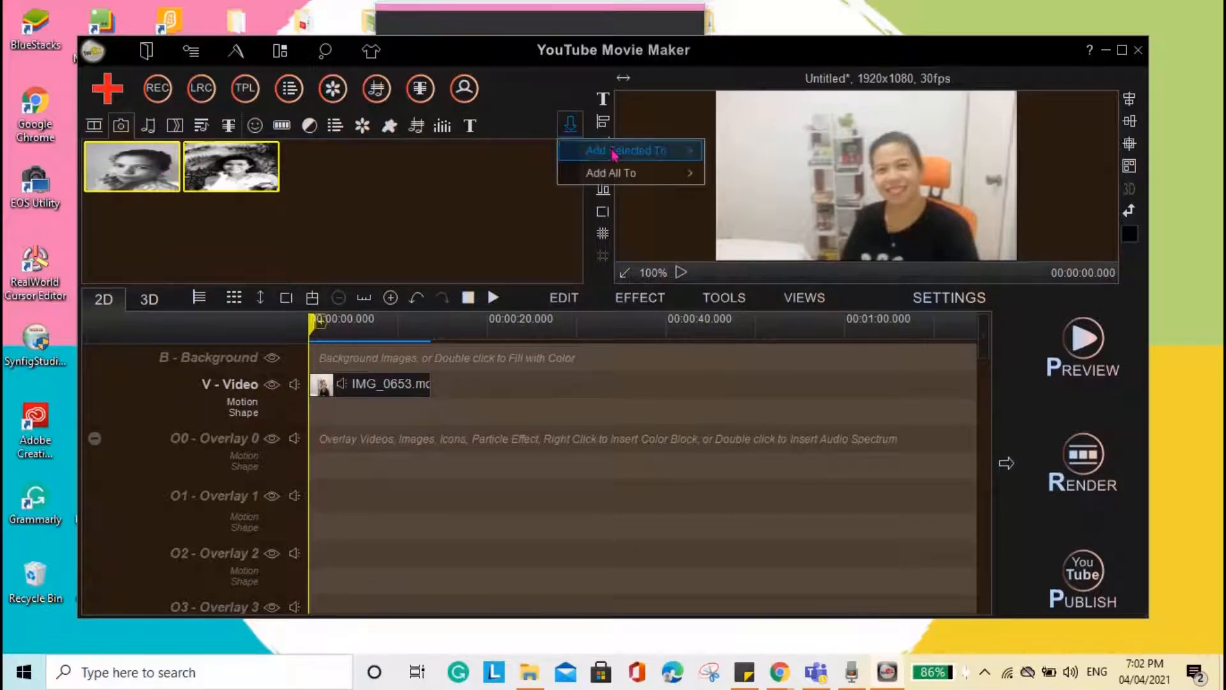
pyautogui.moveTo(615, 153)
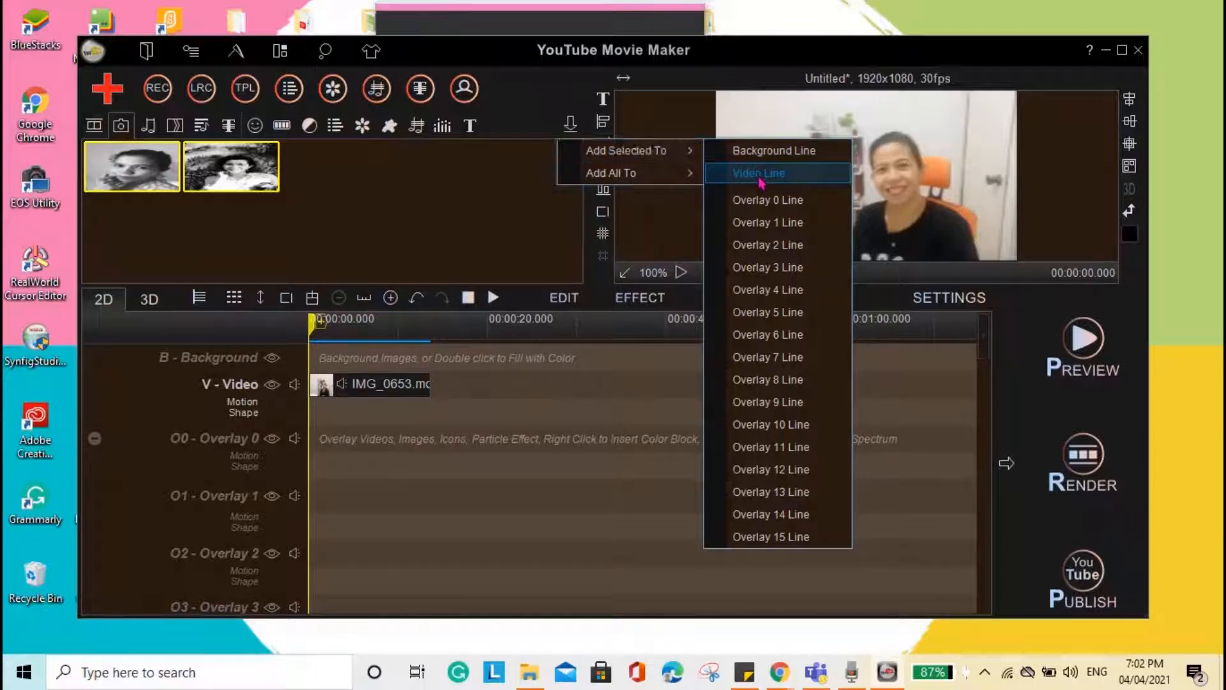
pyautogui.click(760, 173)
# - Lengthen the two photos on the video track so they end at about 24 and 39 seconds
pyautogui.click(451, 386)
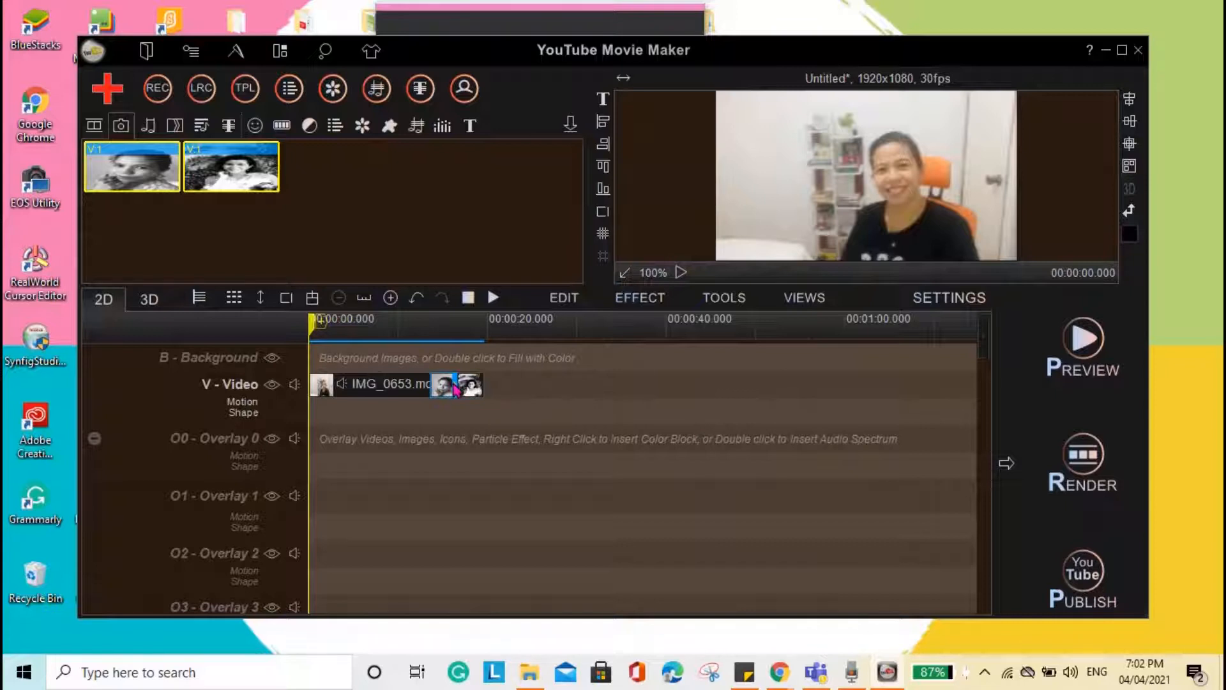
pyautogui.moveTo(456, 388); pyautogui.dragTo(662, 390)
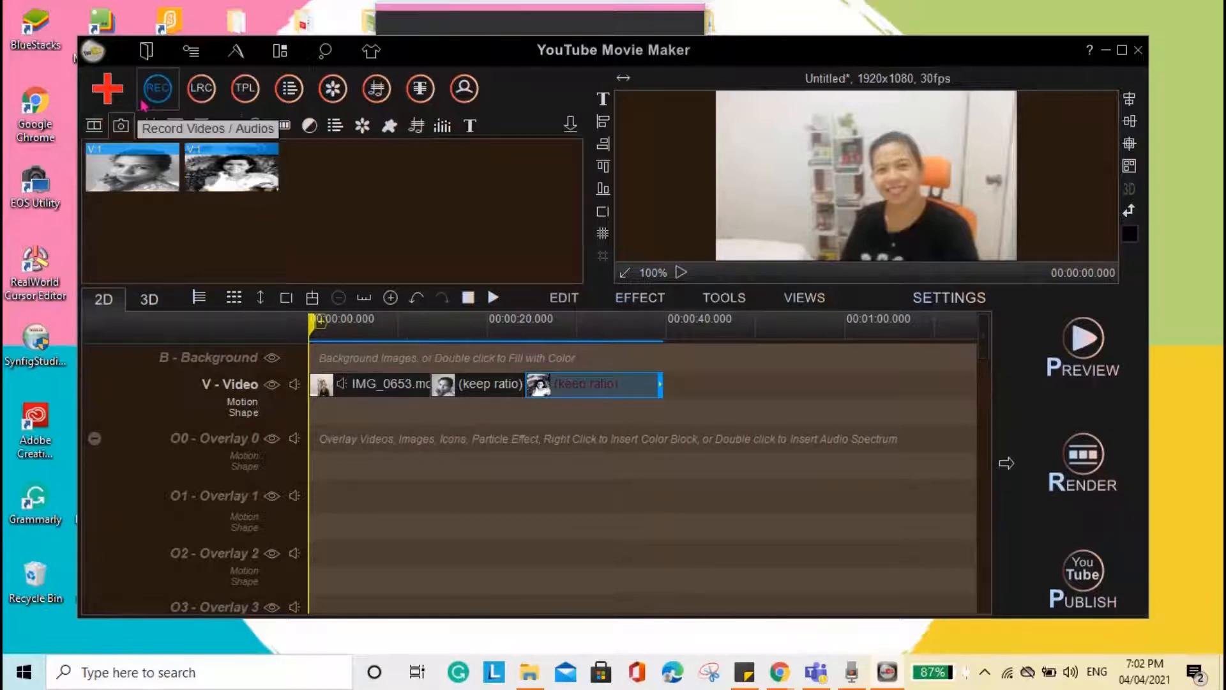
# - Add the imported "Upbeat Day - (No Copyright Music)" audio to the Audio 0 Line of the timeline
pyautogui.click(151, 126)
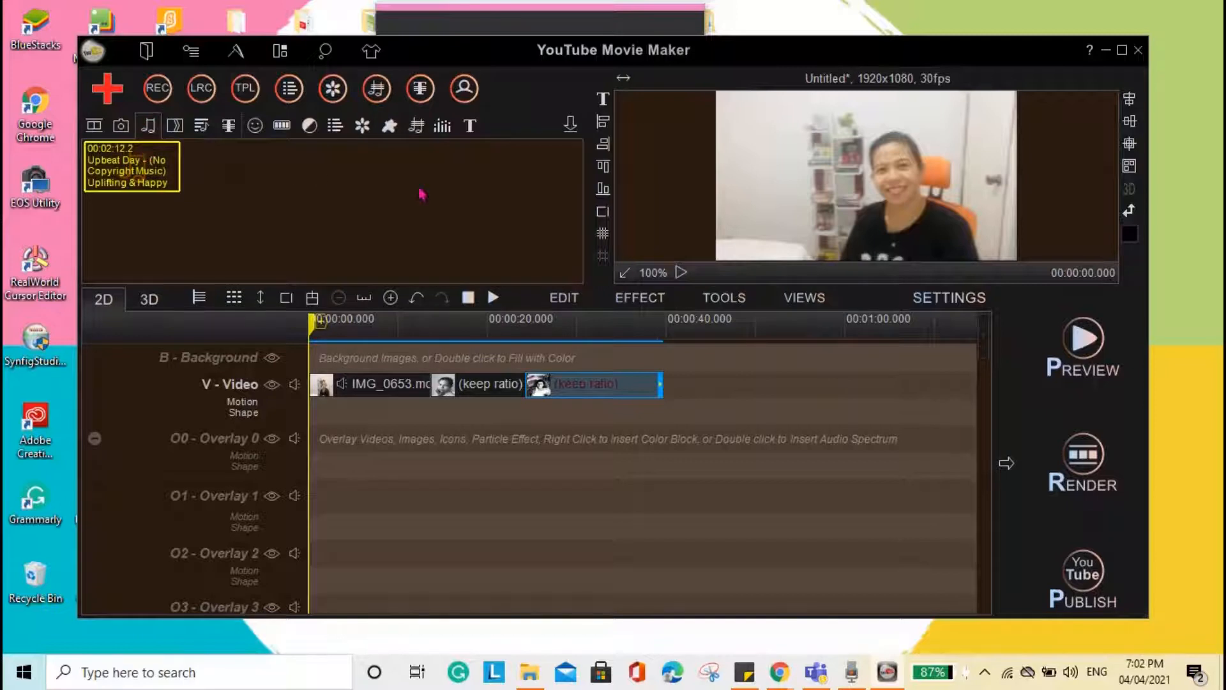
pyautogui.click(578, 125)
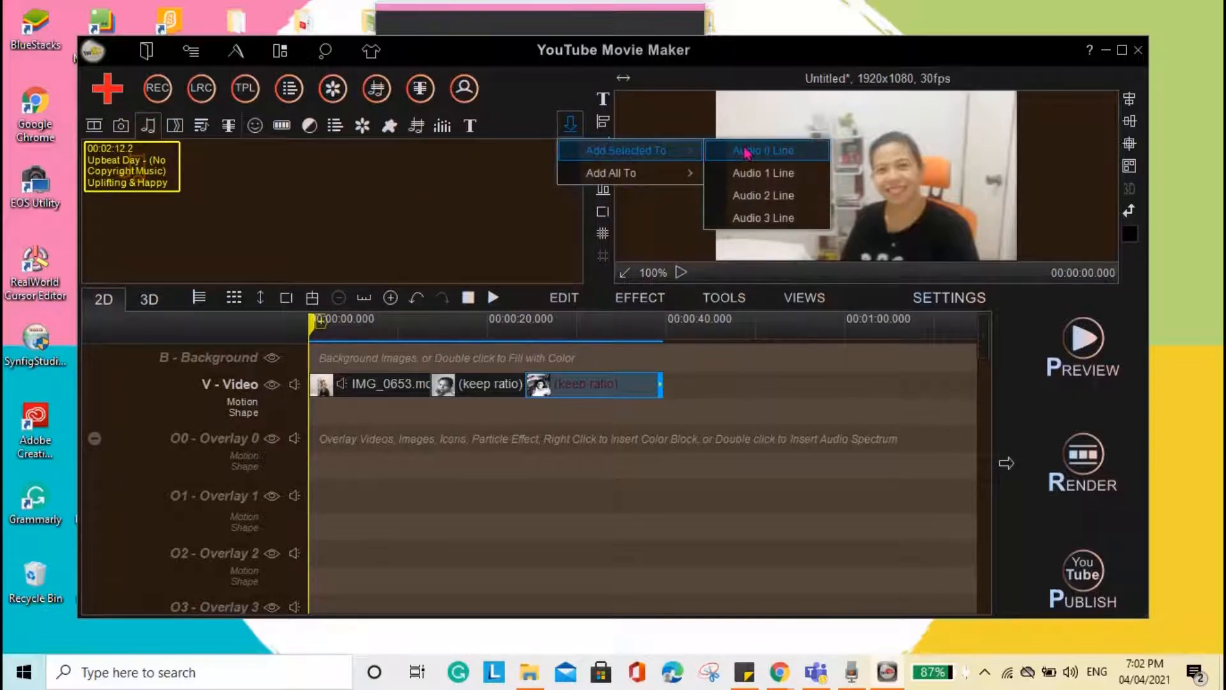
pyautogui.click(746, 152)
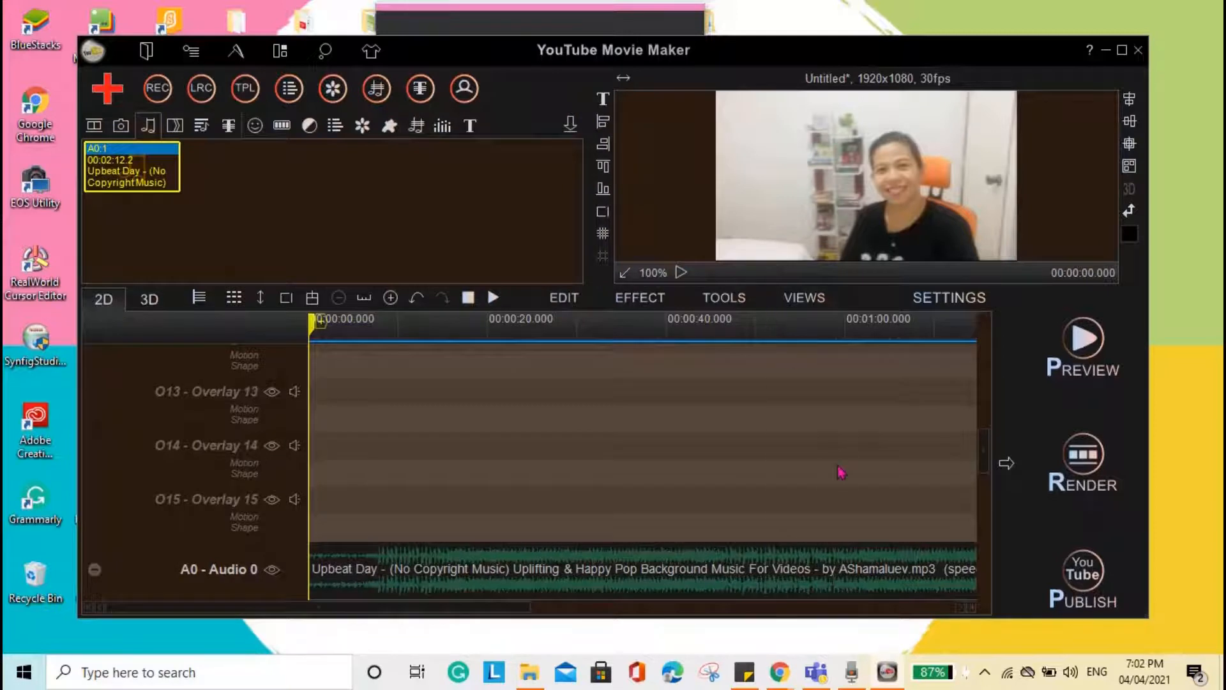
# - Set the playhead to 00:00:13.300 at the end of the IMG_0653.mov clip and move the music's start to it
pyautogui.moveTo(984, 453); pyautogui.dragTo(984, 348)
pyautogui.click(366, 394)
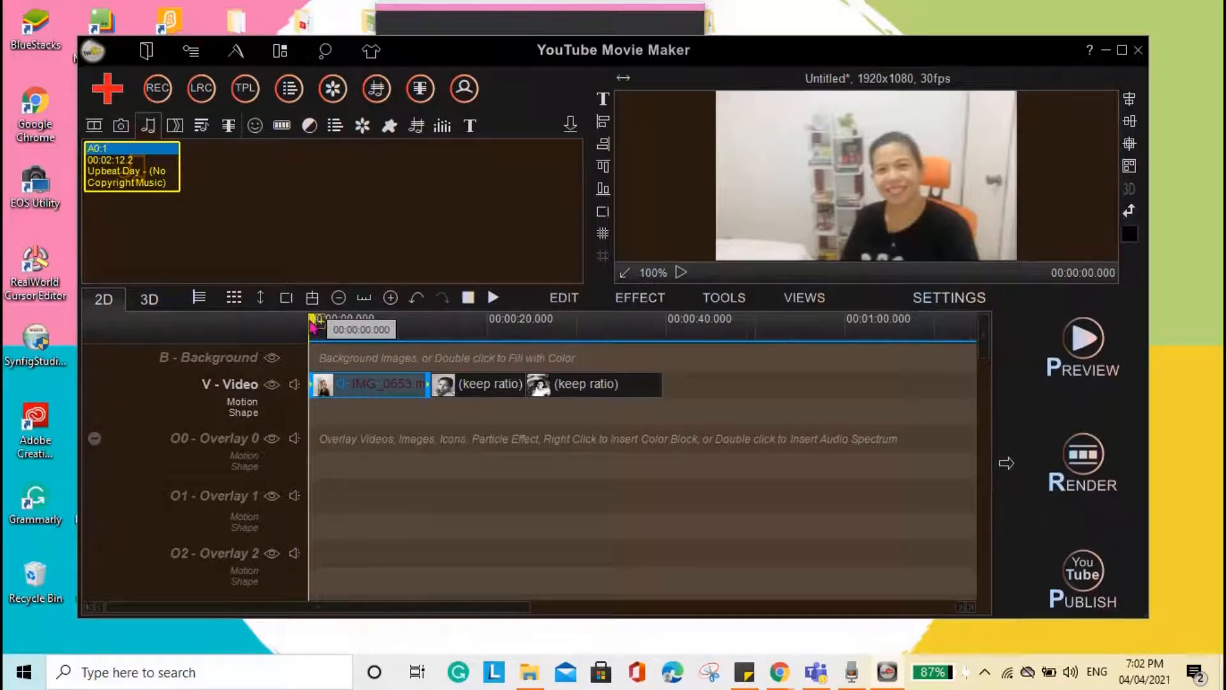
pyautogui.moveTo(315, 326); pyautogui.dragTo(428, 328)
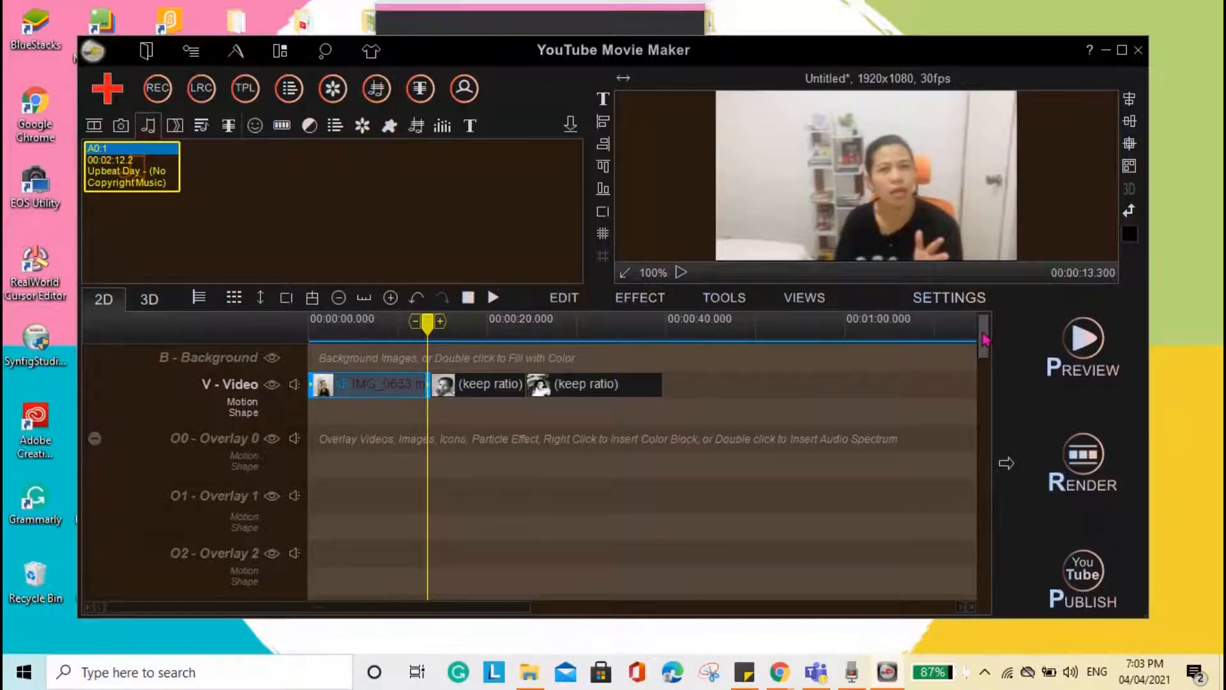
pyautogui.moveTo(984, 334); pyautogui.dragTo(1001, 461)
pyautogui.click(412, 513)
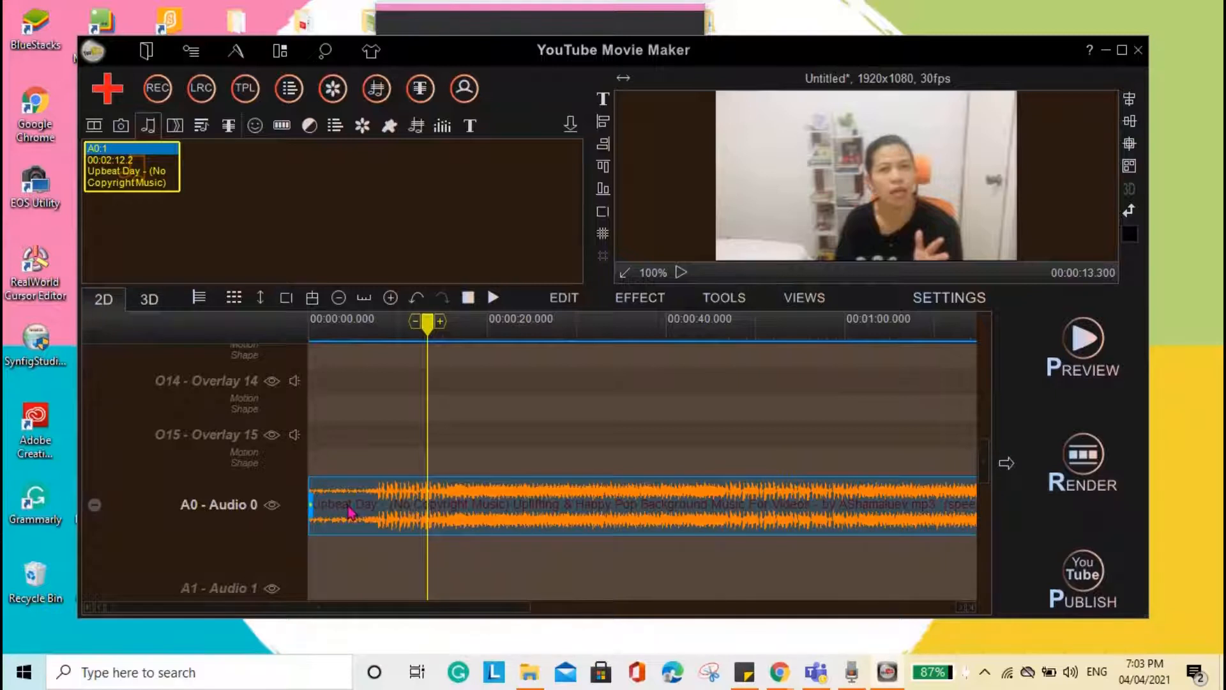
pyautogui.moveTo(349, 512); pyautogui.dragTo(470, 512)
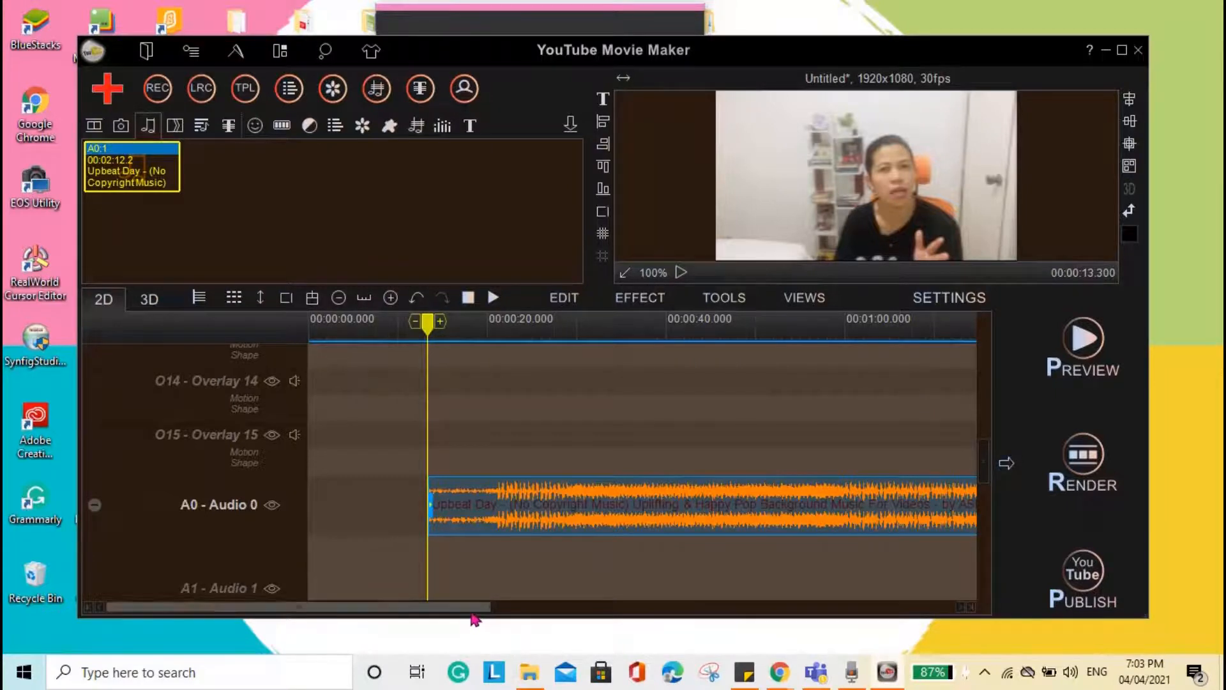
# - Trim the end of the music on Audio 0 to match the end of the last photo at 00:00:39.400
pyautogui.moveTo(476, 607); pyautogui.dragTo(981, 594)
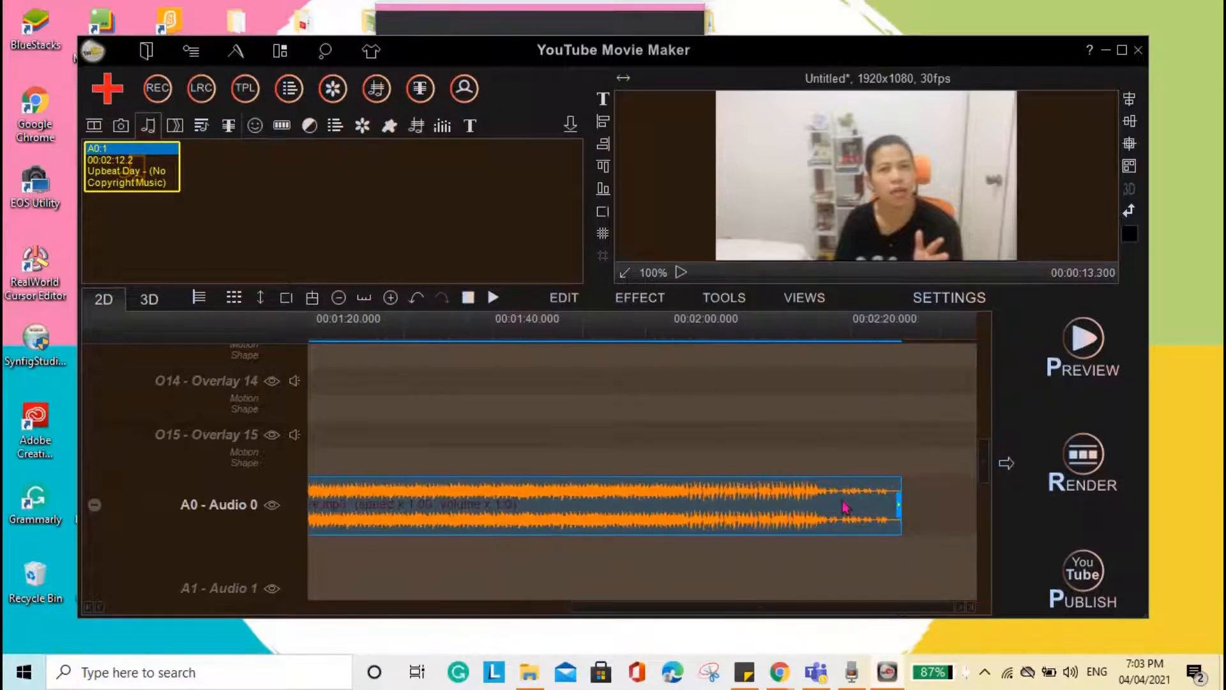
pyautogui.moveTo(899, 508); pyautogui.dragTo(596, 515)
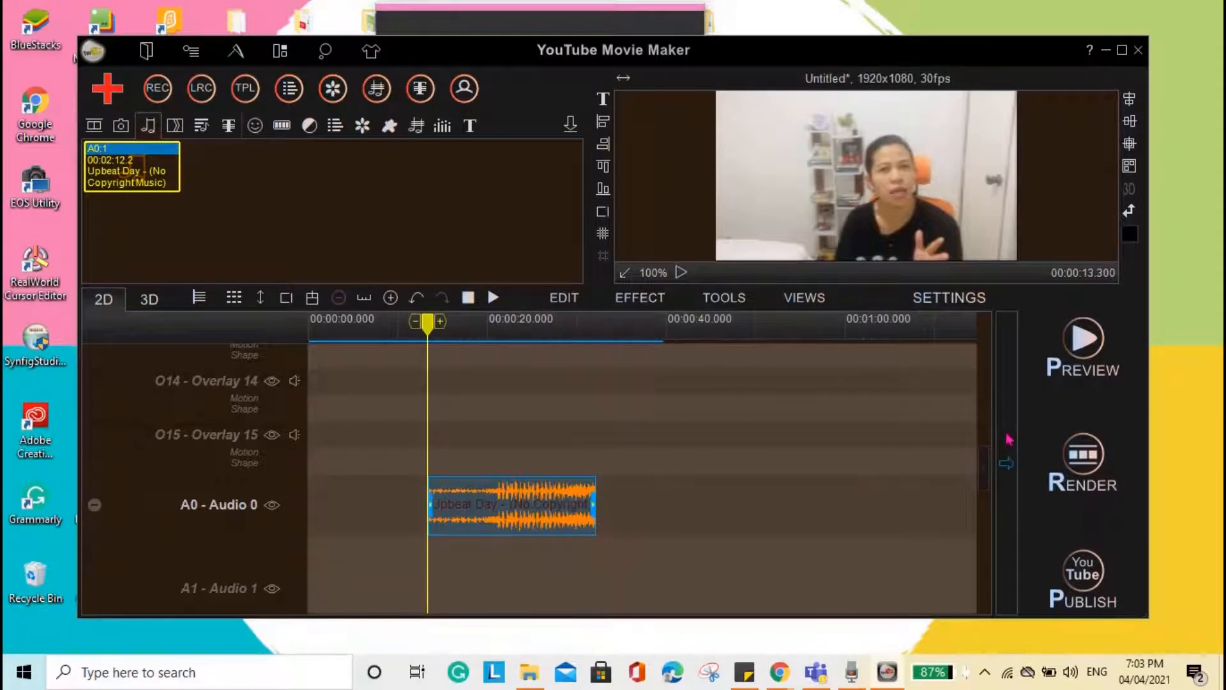
pyautogui.moveTo(982, 473); pyautogui.dragTo(982, 335)
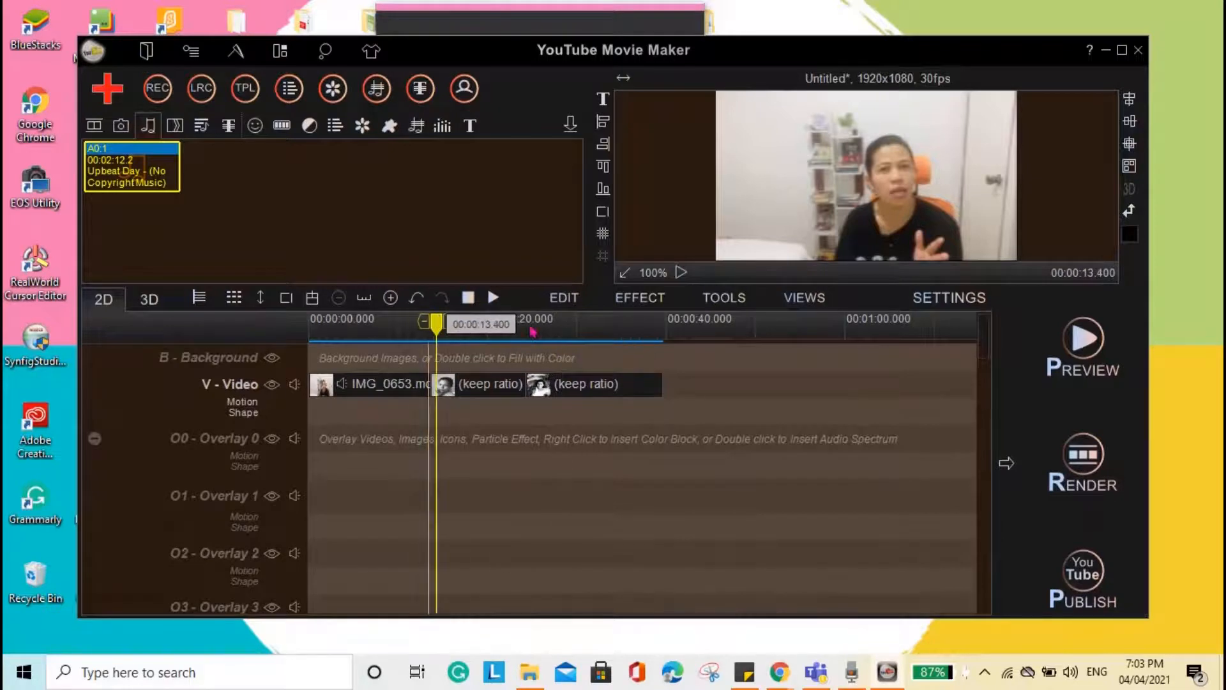
pyautogui.moveTo(434, 323); pyautogui.dragTo(664, 338)
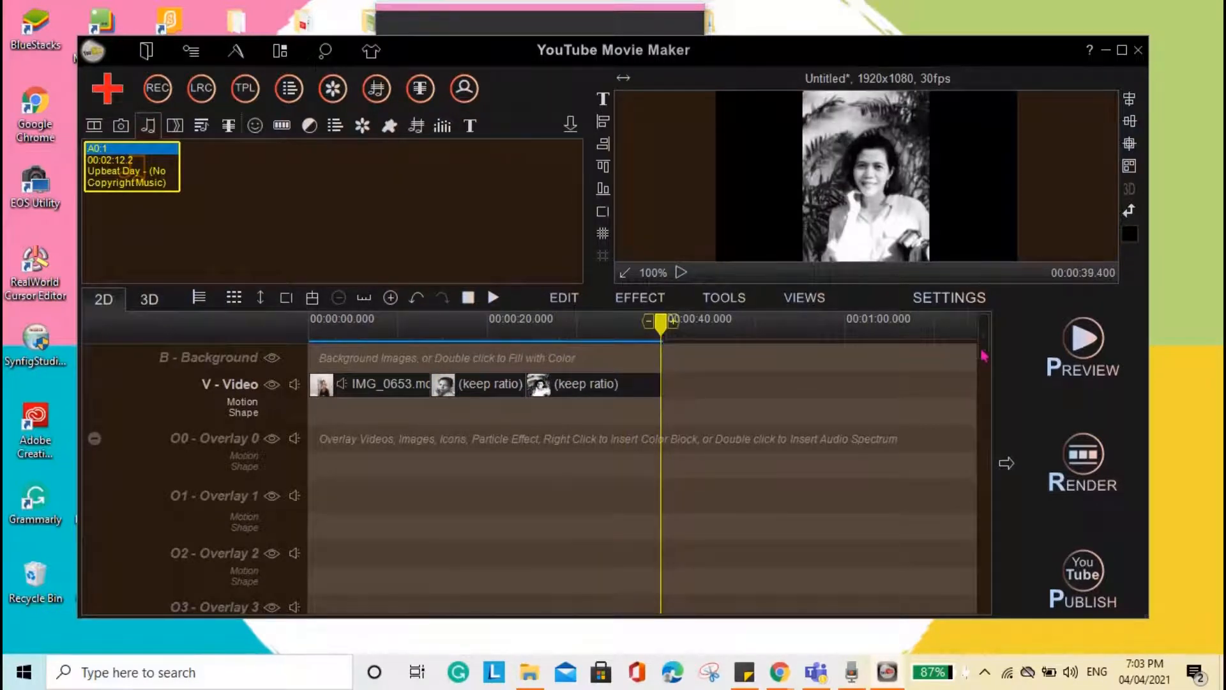
pyautogui.moveTo(984, 350); pyautogui.dragTo(987, 485)
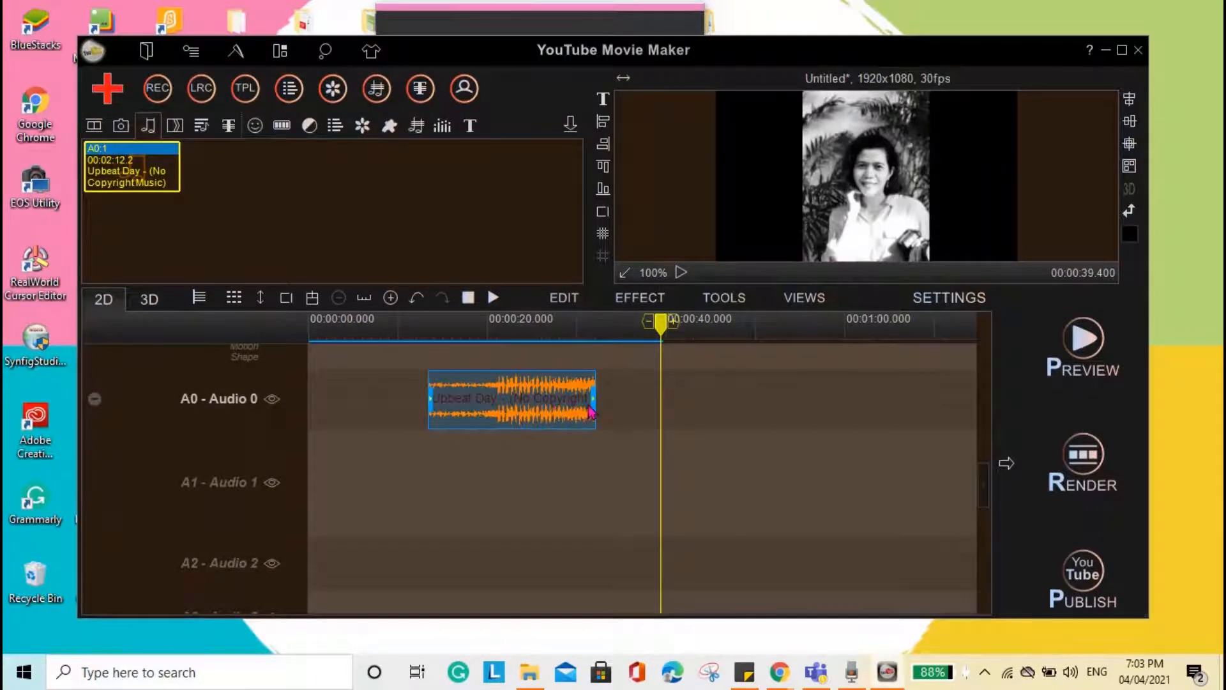
pyautogui.moveTo(593, 404); pyautogui.dragTo(659, 401)
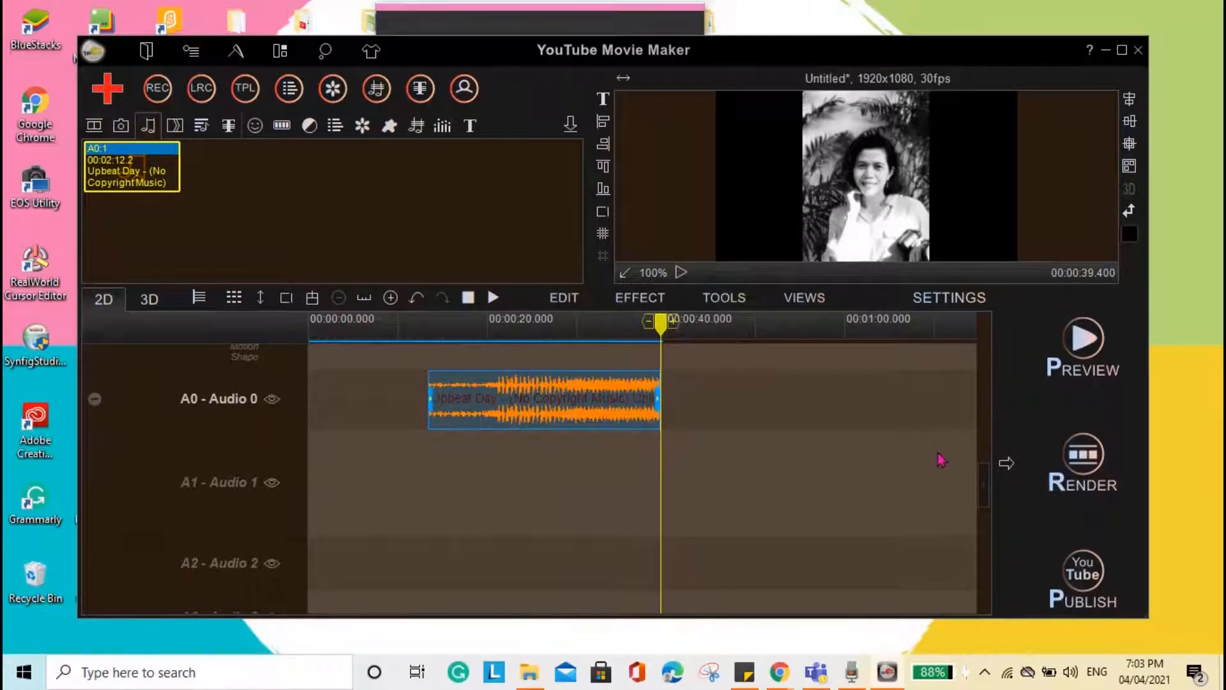
# - Set the volume of the music clip on Audio 0 to 0.08
pyautogui.moveTo(984, 484); pyautogui.dragTo(993, 334)
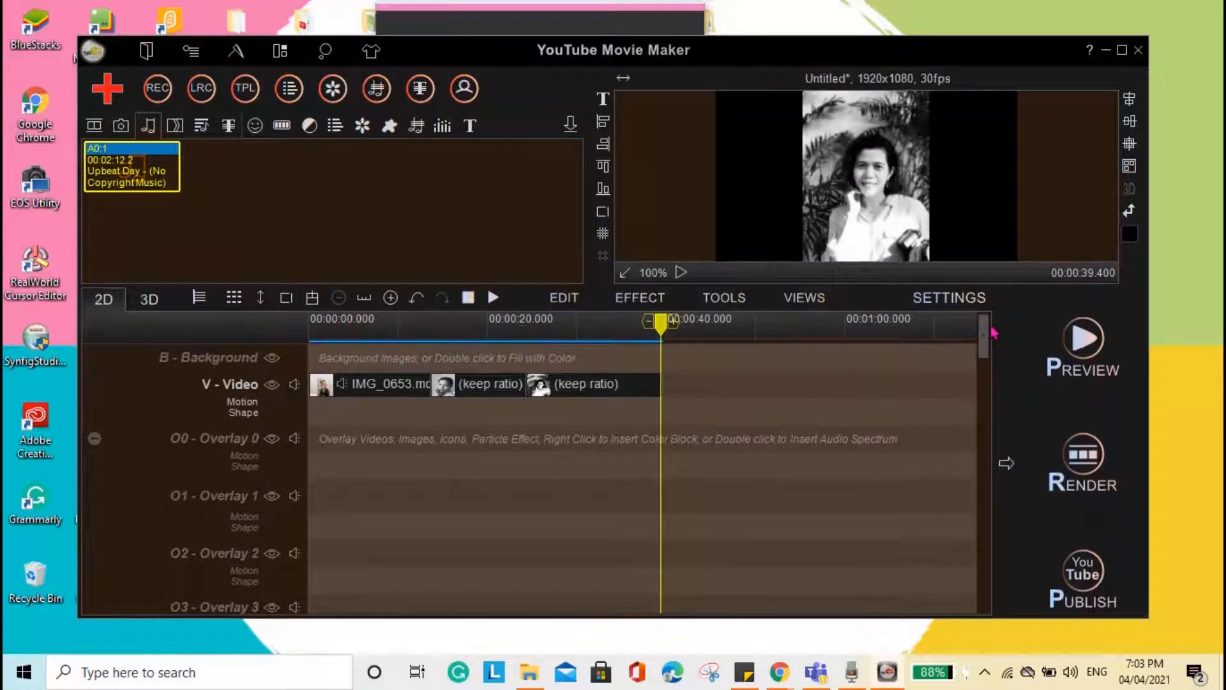
pyautogui.moveTo(994, 334); pyautogui.dragTo(1005, 466)
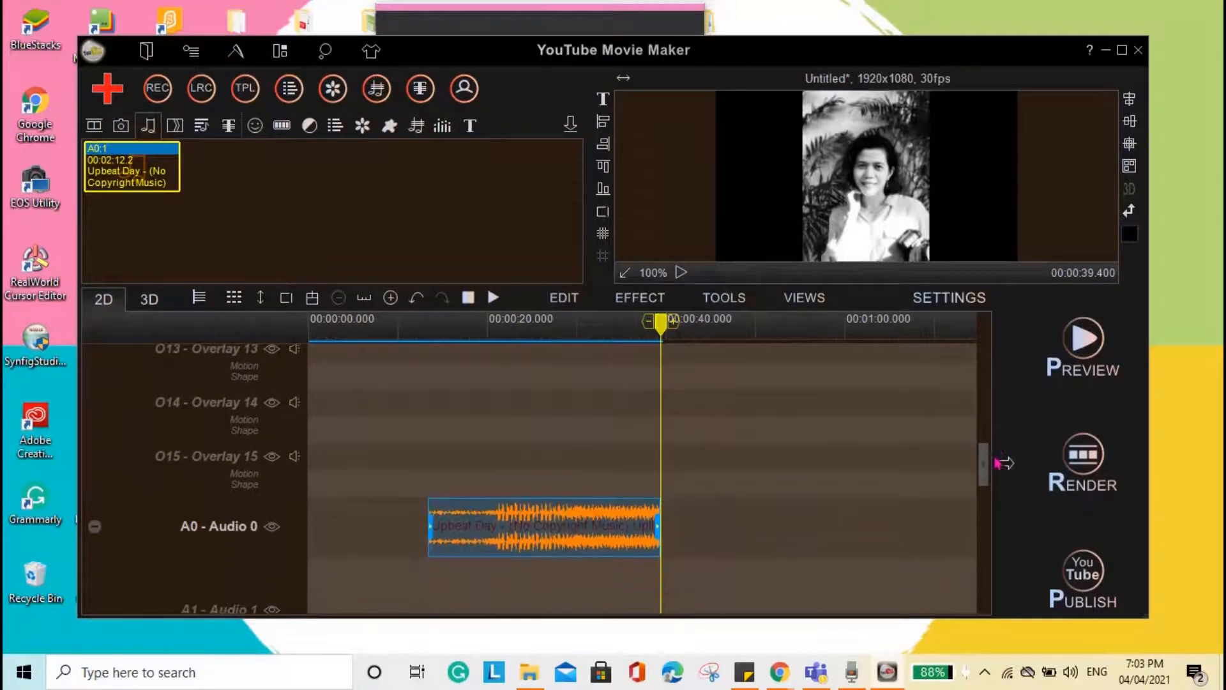
pyautogui.rightClick(554, 545)
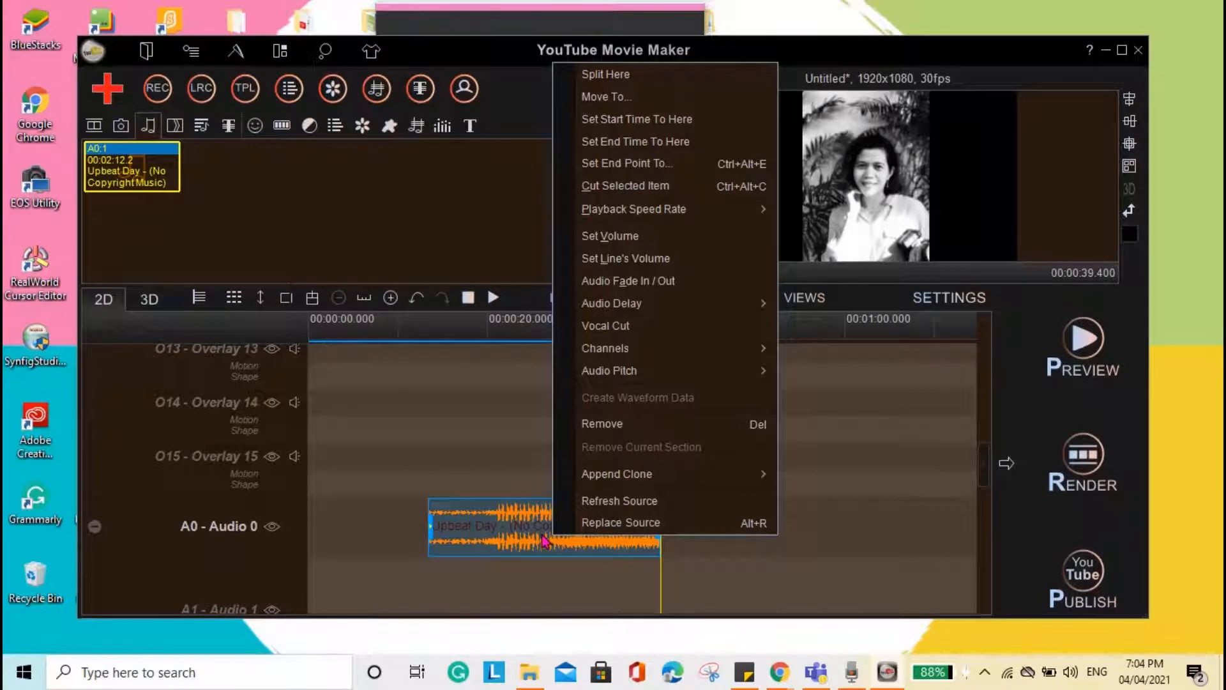
pyautogui.click(630, 247)
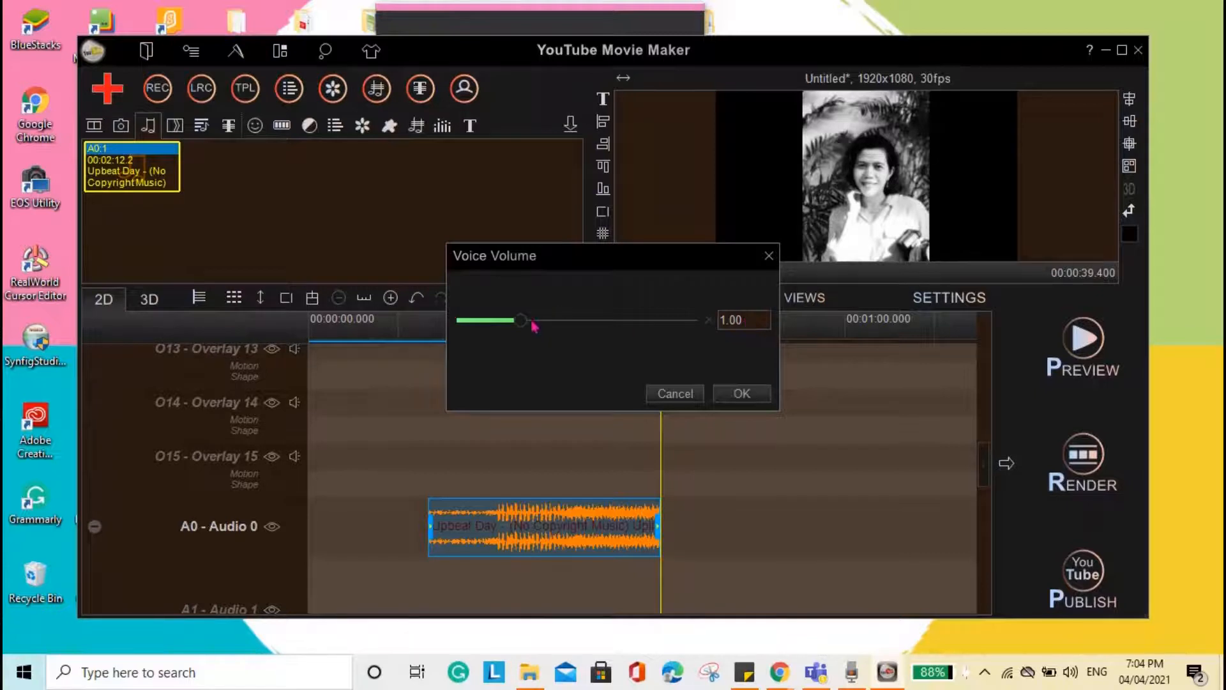
pyautogui.moveTo(524, 326); pyautogui.dragTo(495, 324)
pyautogui.click(755, 321)
pyautogui.press('BackSpace')
pyautogui.press('BackSpace')
pyautogui.press('BackSpace')
pyautogui.write('.0')
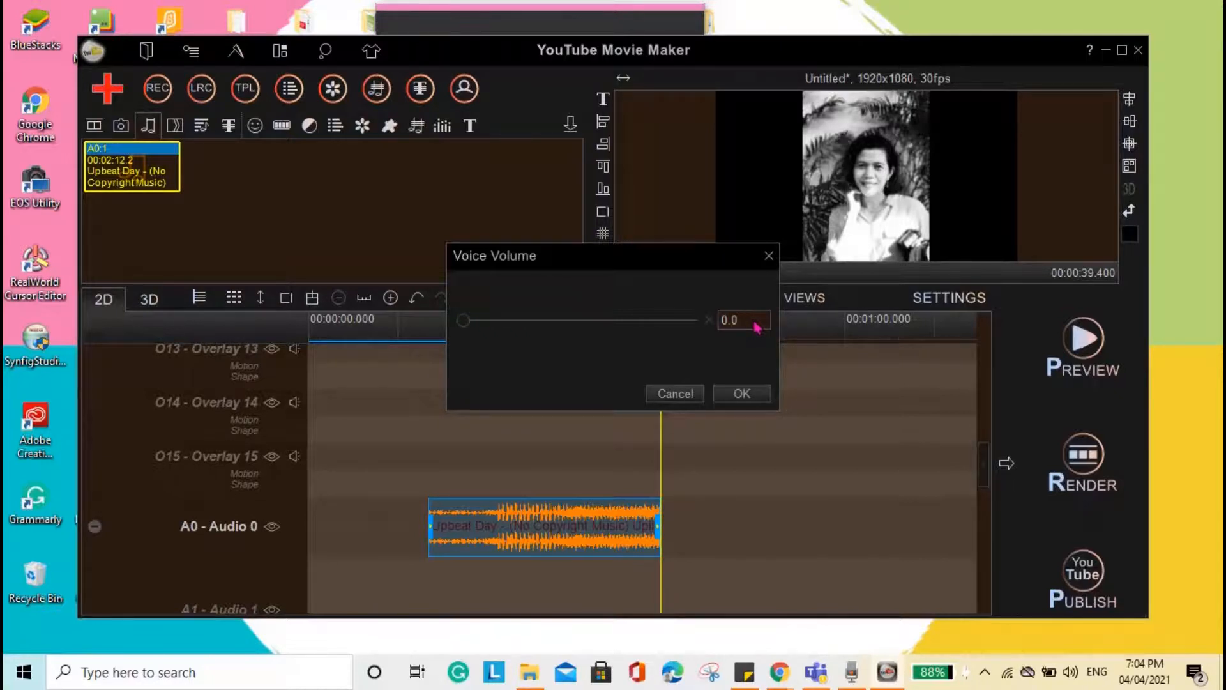
pyautogui.write('8')
pyautogui.click(766, 397)
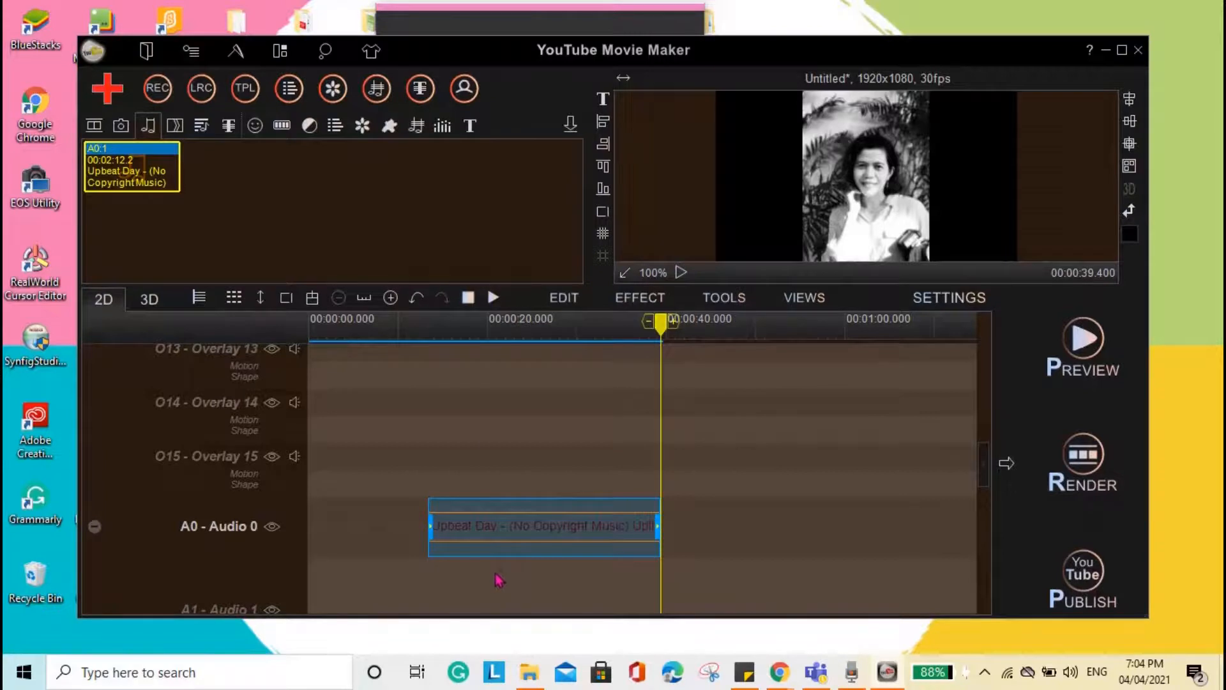
pyautogui.click(535, 490)
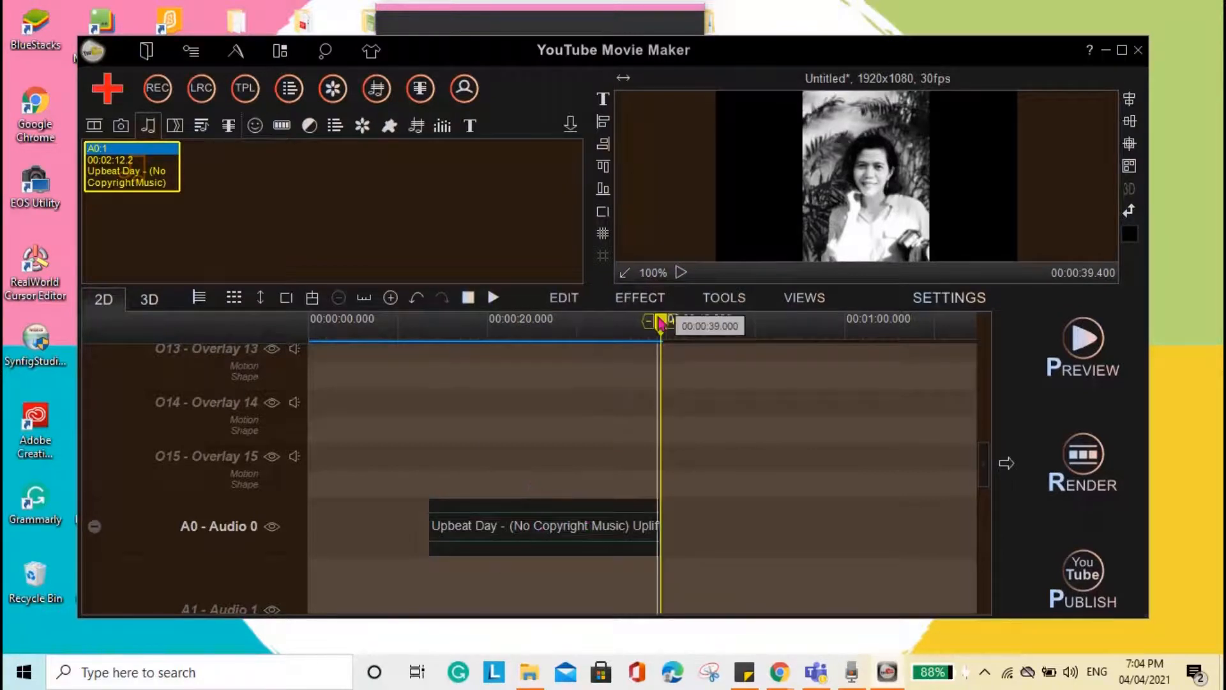
# - Return the playhead to the start of the timeline and preview the movie through to the second photo
pyautogui.moveTo(661, 323); pyautogui.dragTo(303, 289)
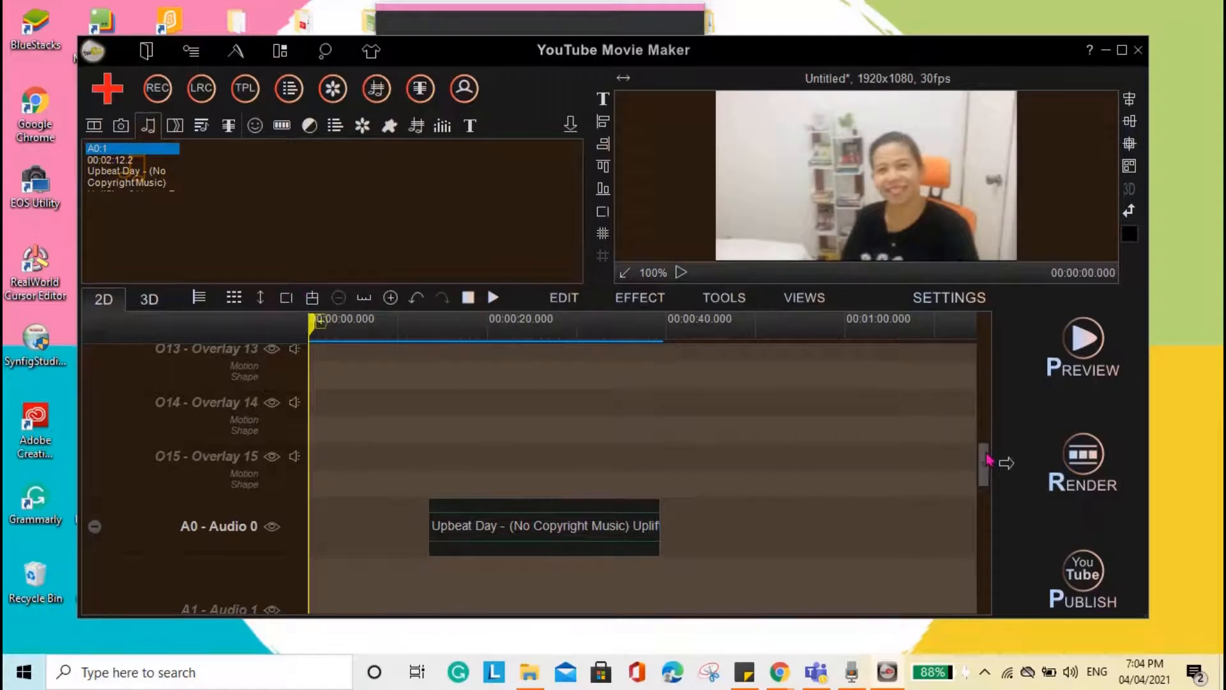
pyautogui.scroll(1, 987, 449)
pyautogui.moveTo(987, 449); pyautogui.dragTo(997, 315)
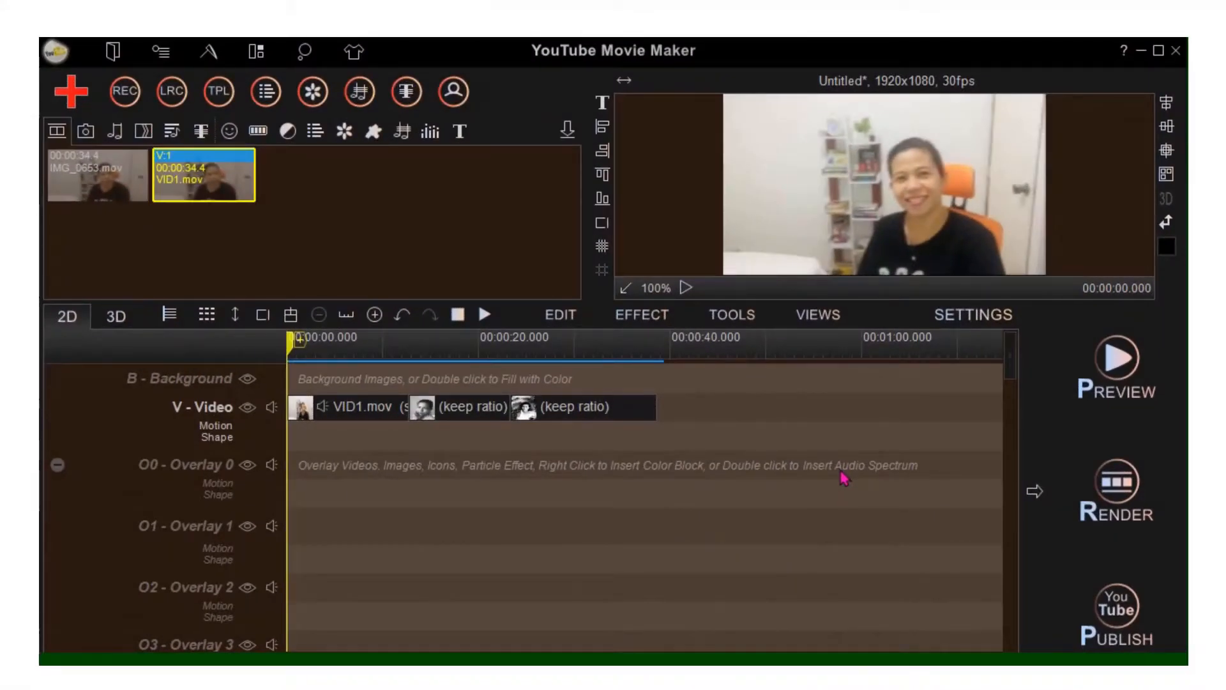
pyautogui.click(1109, 373)
pyautogui.click(1127, 380)
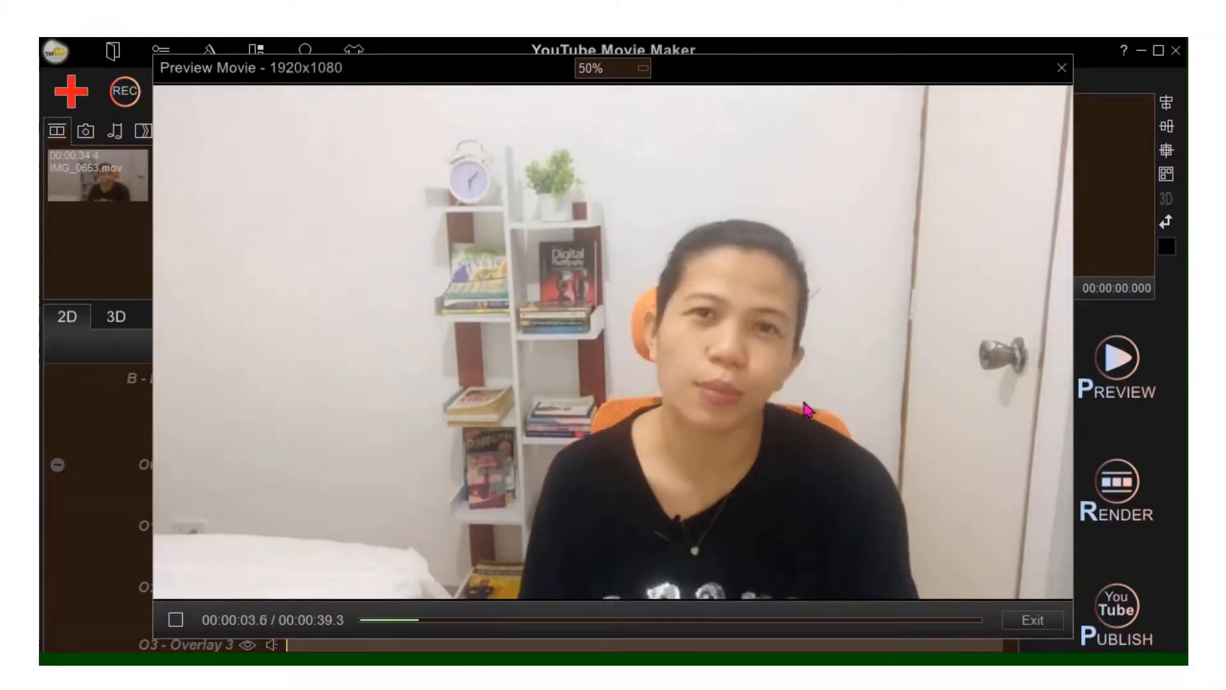
pyautogui.press('XF86AudioLowerVolume')
pyautogui.press('XF86AudioRaiseVolume')
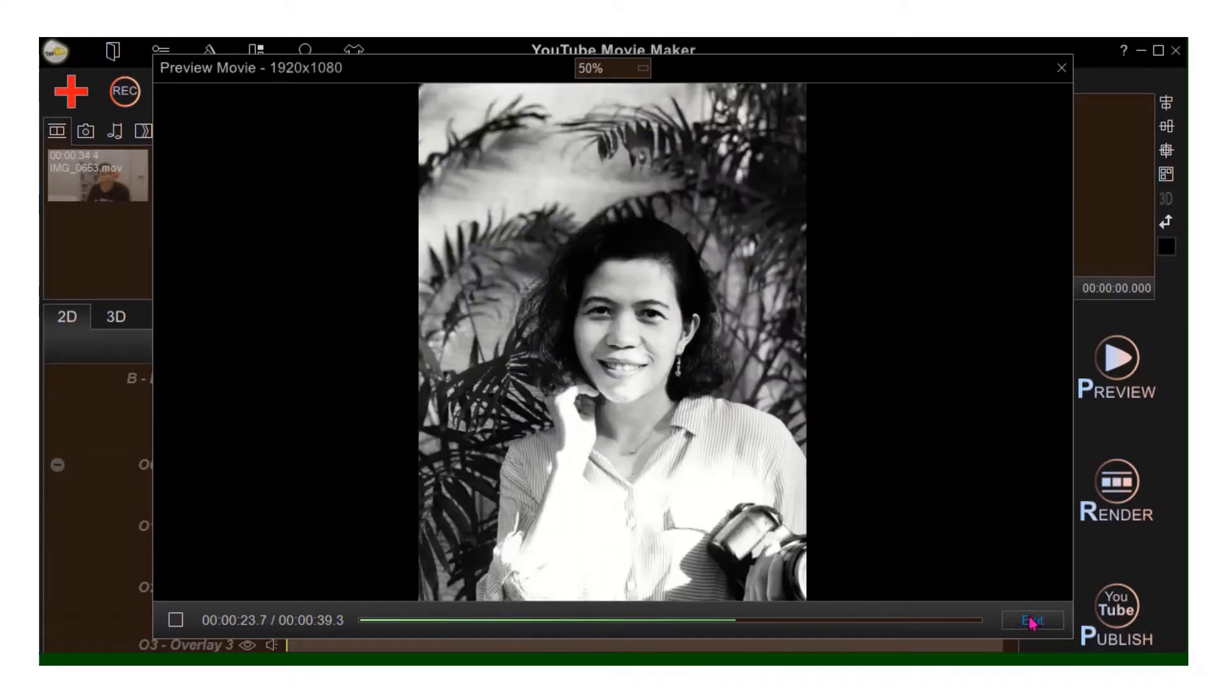
pyautogui.click(1032, 621)
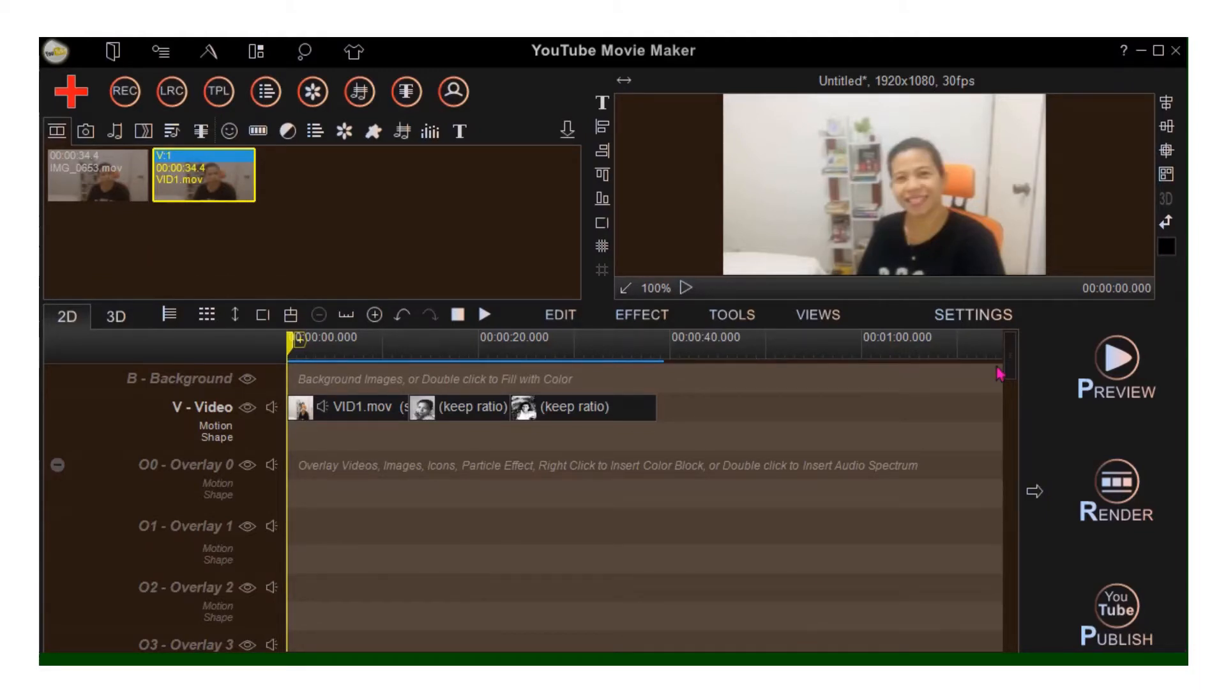
pyautogui.moveTo(1015, 369)
pyautogui.mouseDown()
pyautogui.moveTo(1007, 501)
pyautogui.moveTo(1011, 356)
pyautogui.mouseUp()
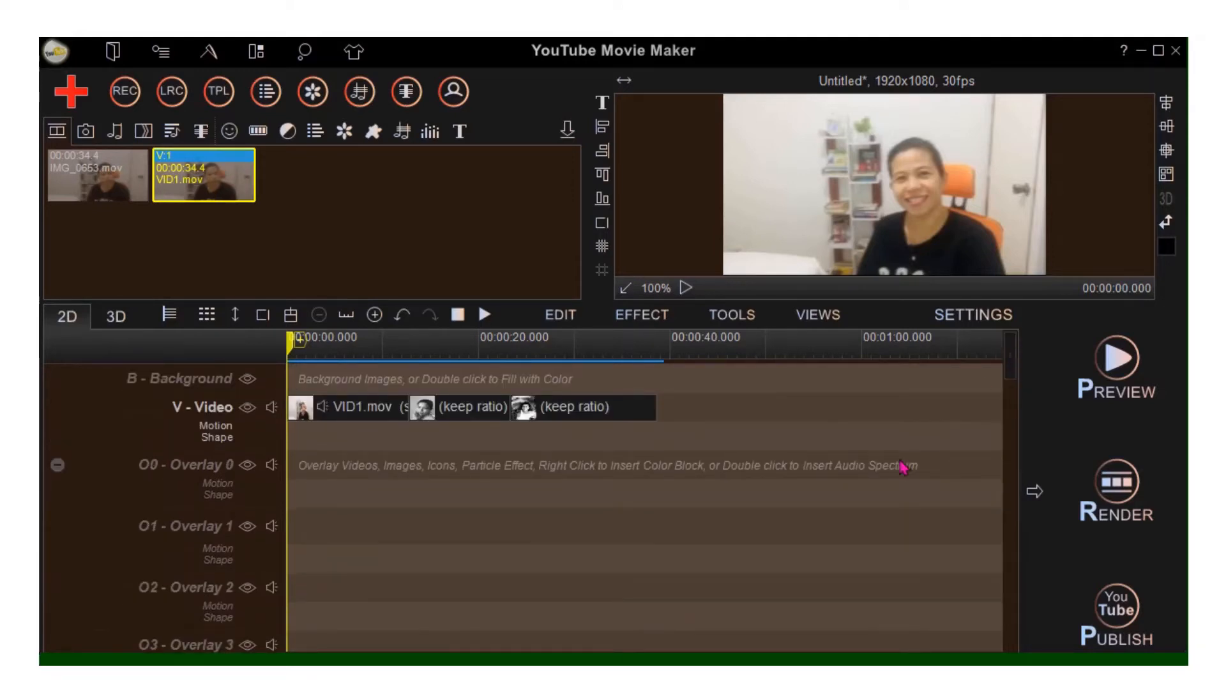